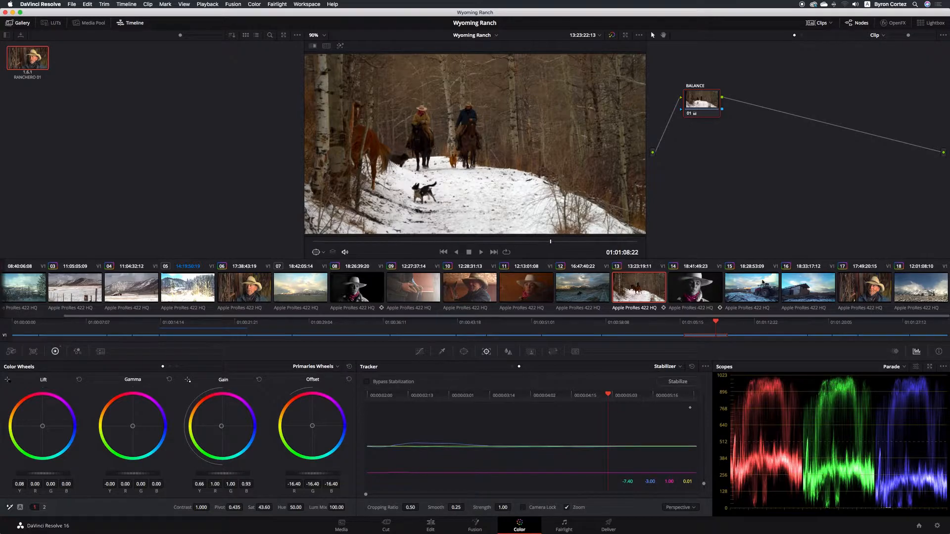
- Label the first node of clip 18, the snowy mountain landscape, as BALANCED and save the project
click(915, 285)
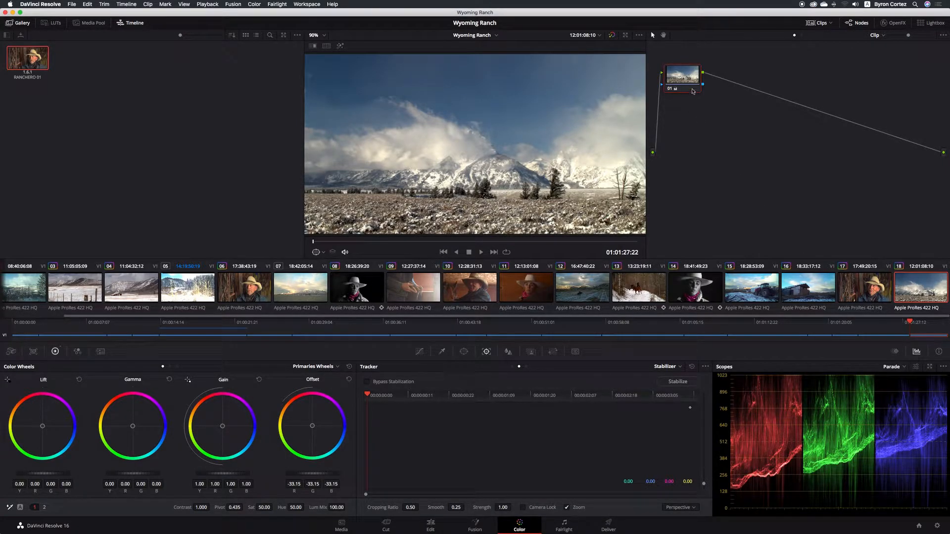
right_click(680, 74)
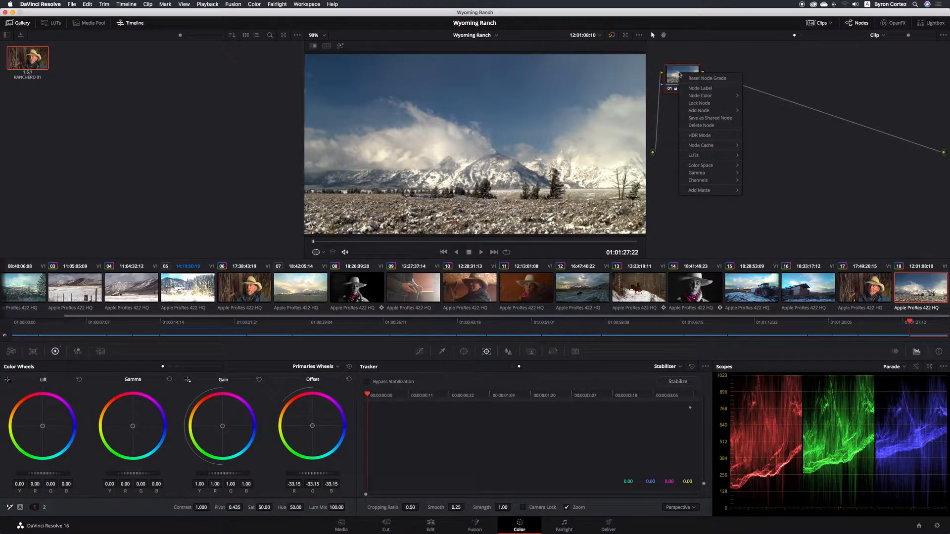
click(721, 90)
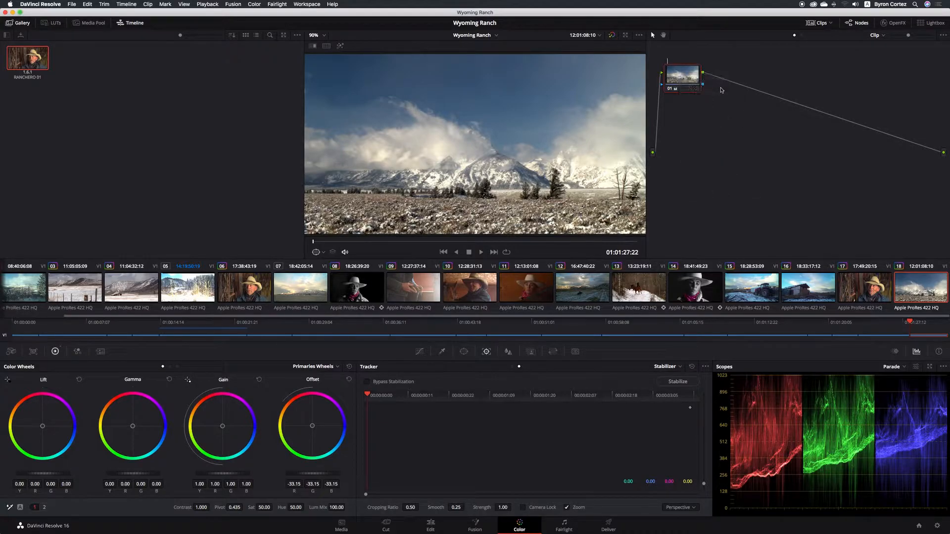
text(BALANCED)
key(Return)
key(super+s)
- Add a serial node after the BALANCED node and label it BW
right_click(688, 72)
mouse_move(717, 108)
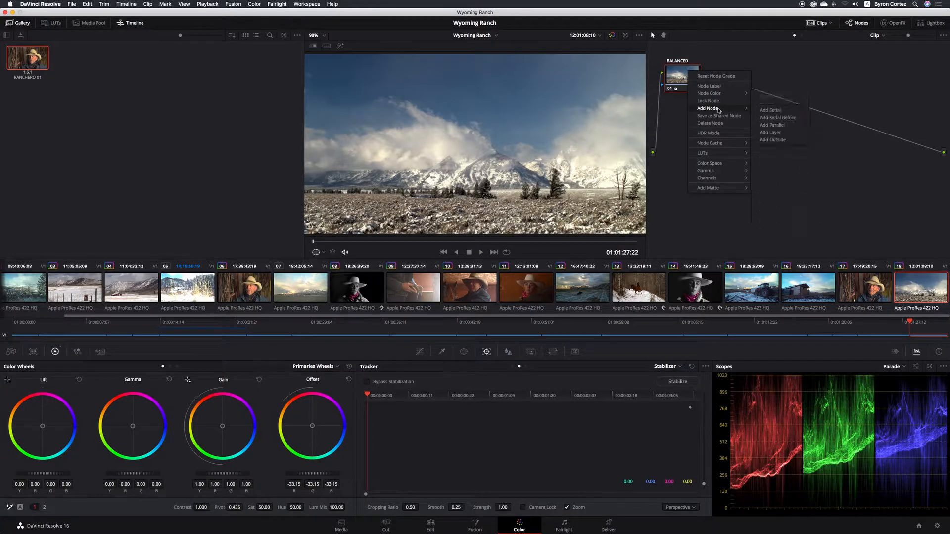
click(793, 111)
right_click(731, 75)
key(Escape)
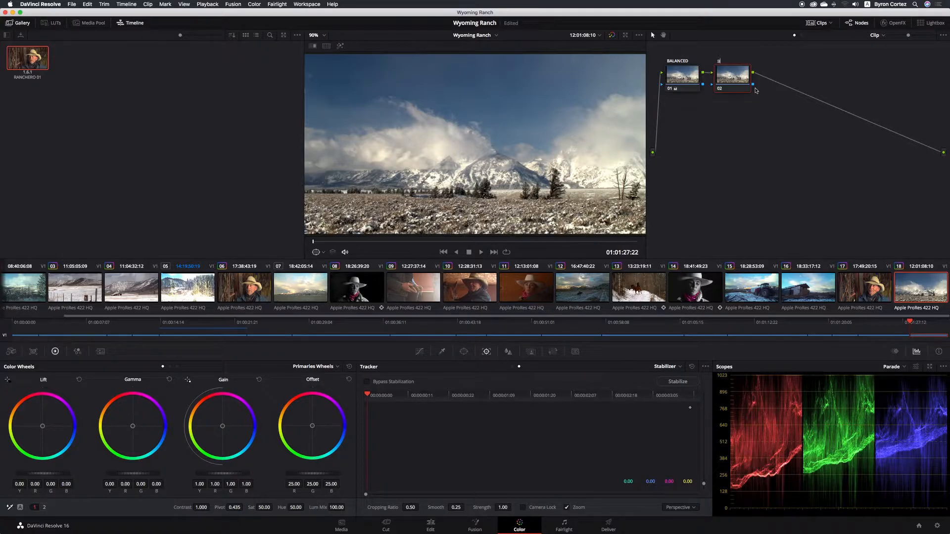
key(Return)
- Turn on Monochrome in the RGB Mixer for the BW node, save, and compare the image with the colour version
click(78, 352)
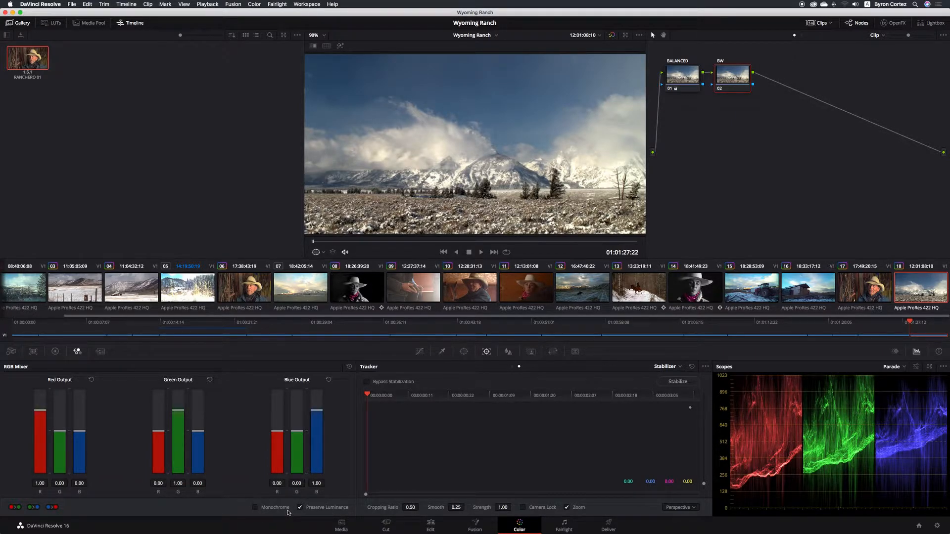
click(255, 508)
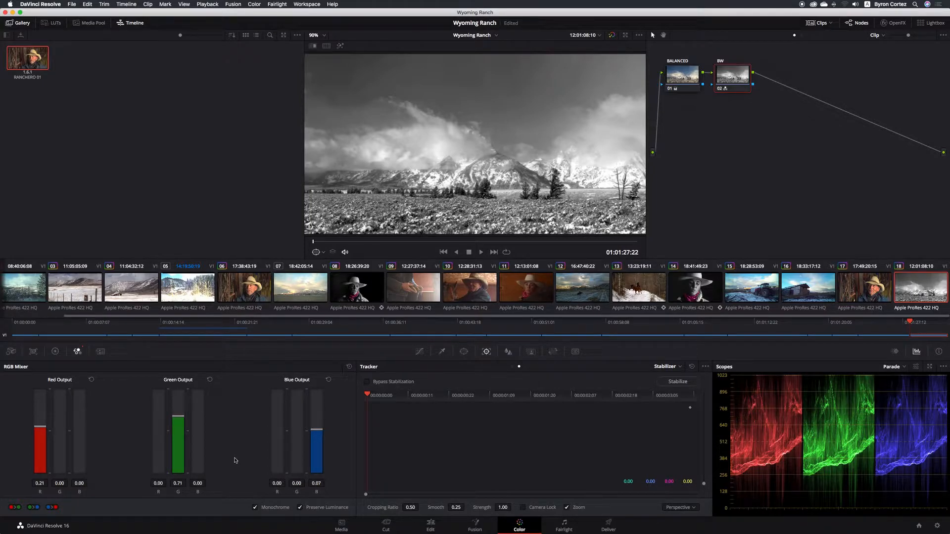
key(super+s)
click(255, 507)
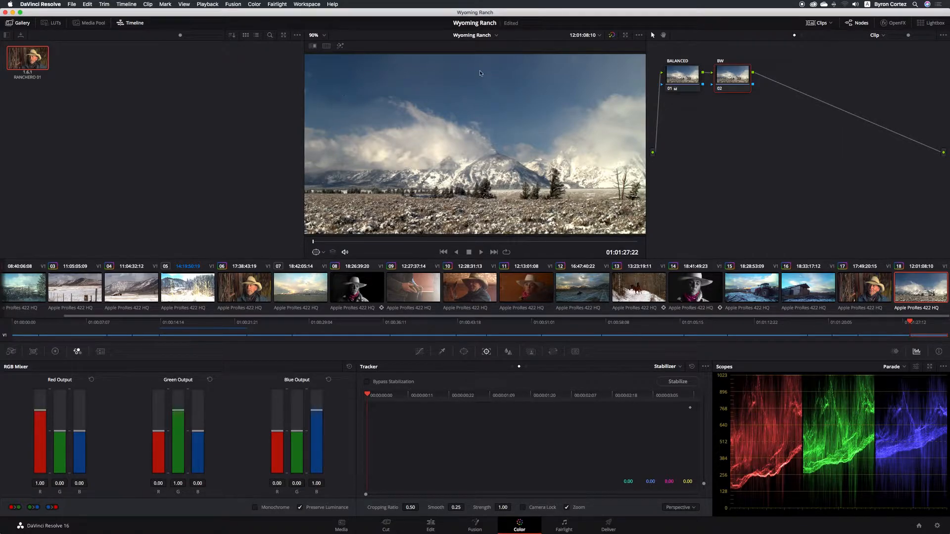
click(255, 508)
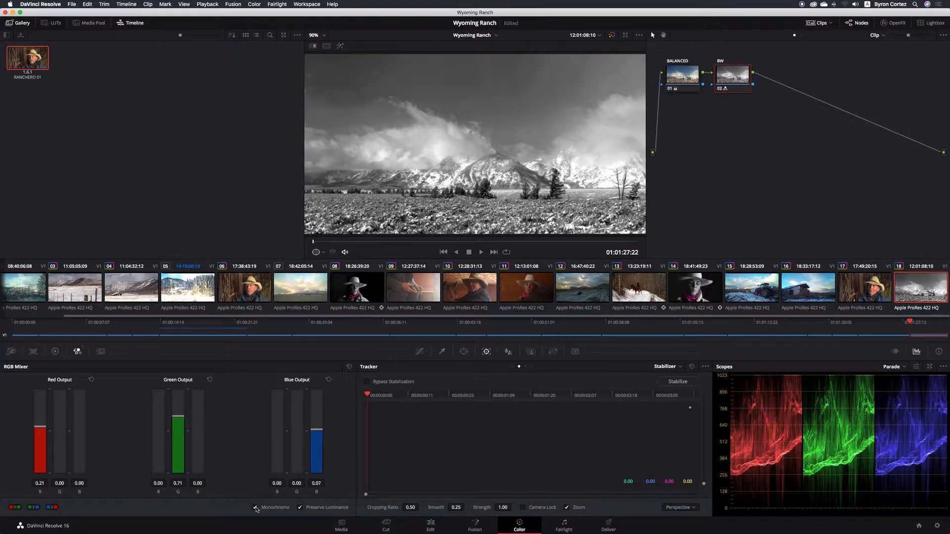
- Raise the Blue Output's blue level to 1.16 and compare the result with Monochrome off and on
mouse_move(317, 429)
mouse_down()
mouse_move(318, 393)
mouse_move(319, 455)
mouse_move(319, 420)
mouse_up()
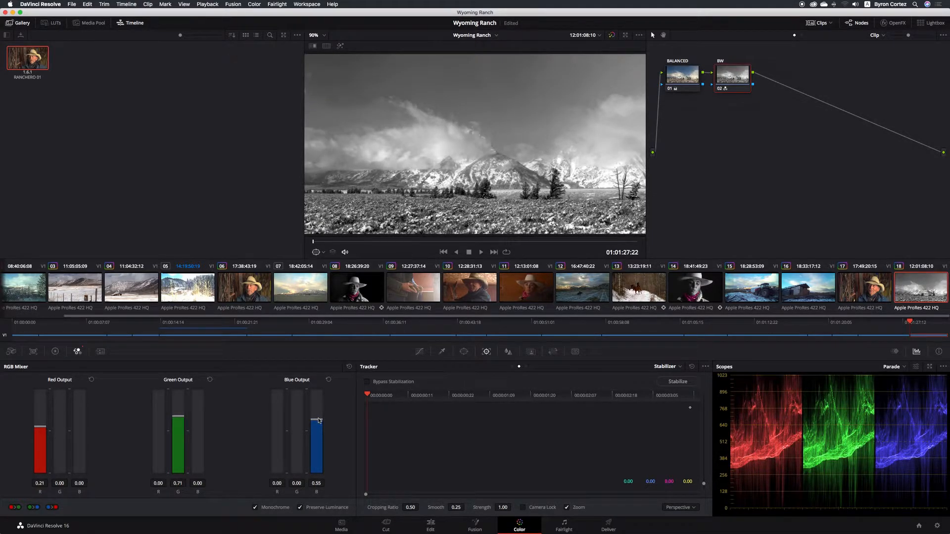
mouse_move(319, 420)
mouse_down()
mouse_move(319, 400)
mouse_move(317, 462)
mouse_move(317, 407)
mouse_up()
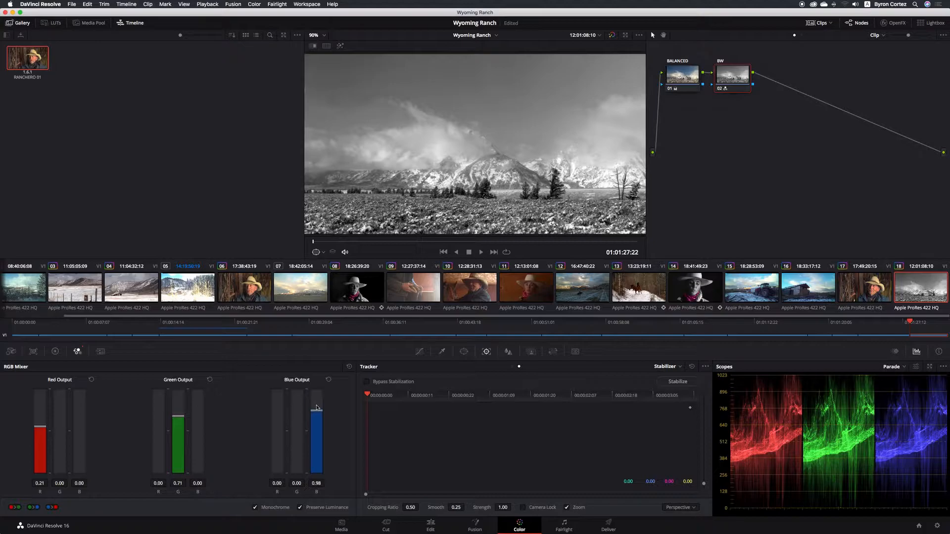
click(255, 507)
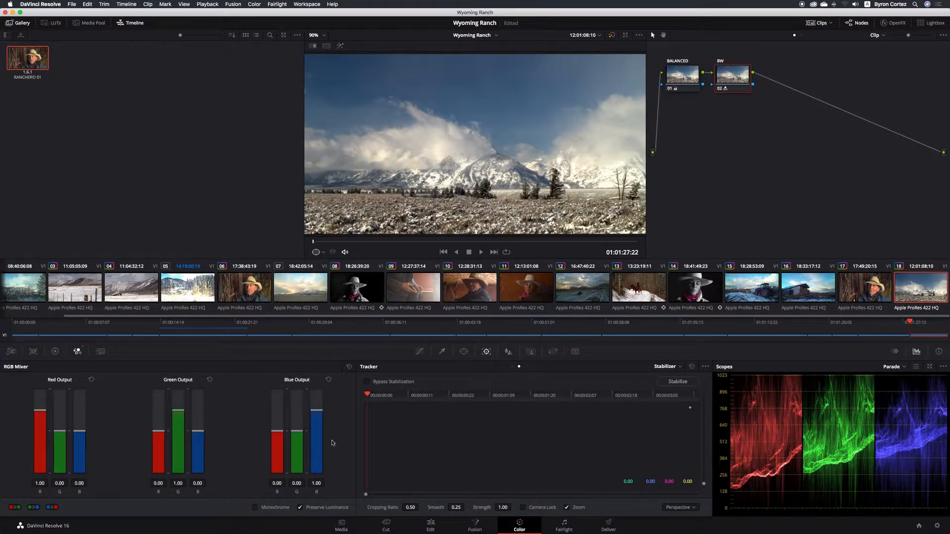
click(255, 507)
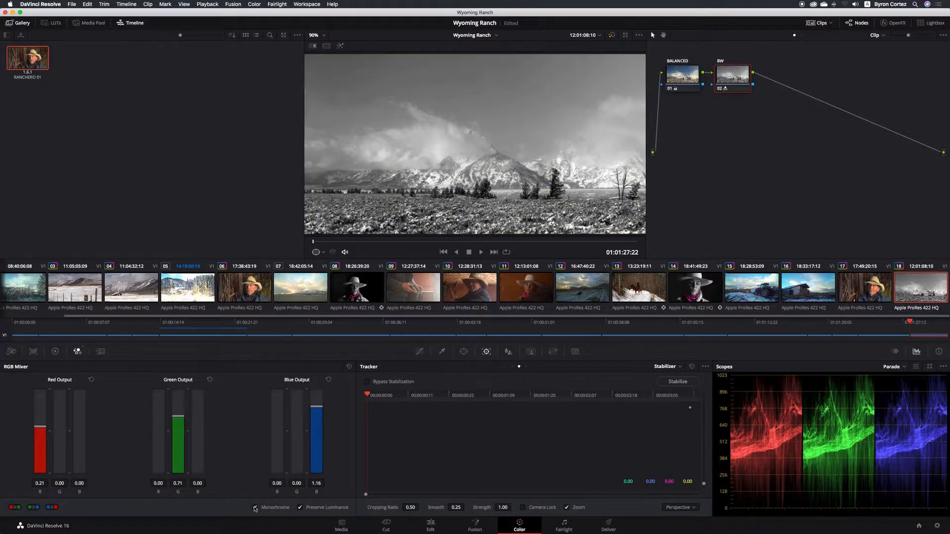
- Adjust the monochrome mix to 0.25 green, 0.90 red and -0.45 blue to darken the sky
mouse_move(178, 416)
mouse_down()
mouse_move(178, 442)
mouse_move(180, 401)
mouse_move(178, 426)
mouse_up()
mouse_move(42, 427)
mouse_down()
mouse_move(43, 448)
mouse_move(43, 410)
mouse_move(42, 442)
mouse_up()
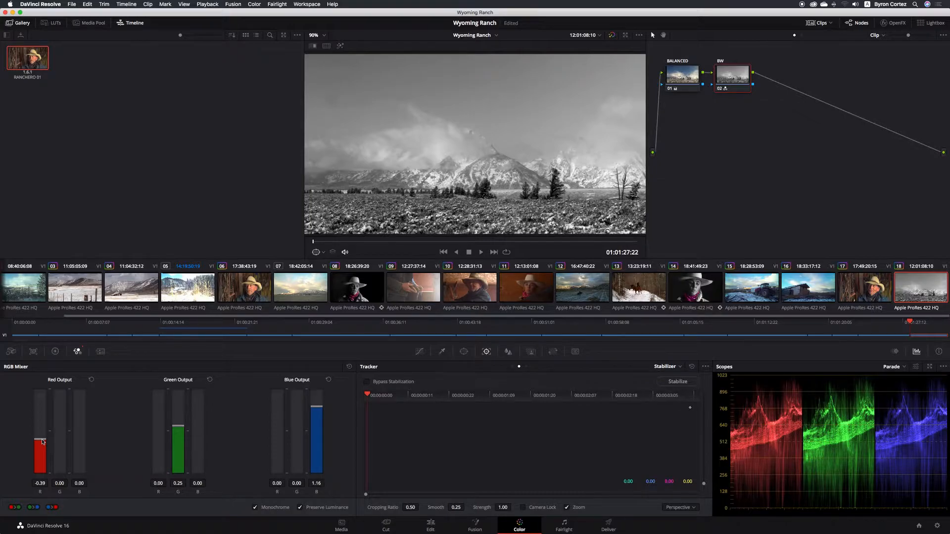
key(super+s)
drag(42, 441, 48, 413)
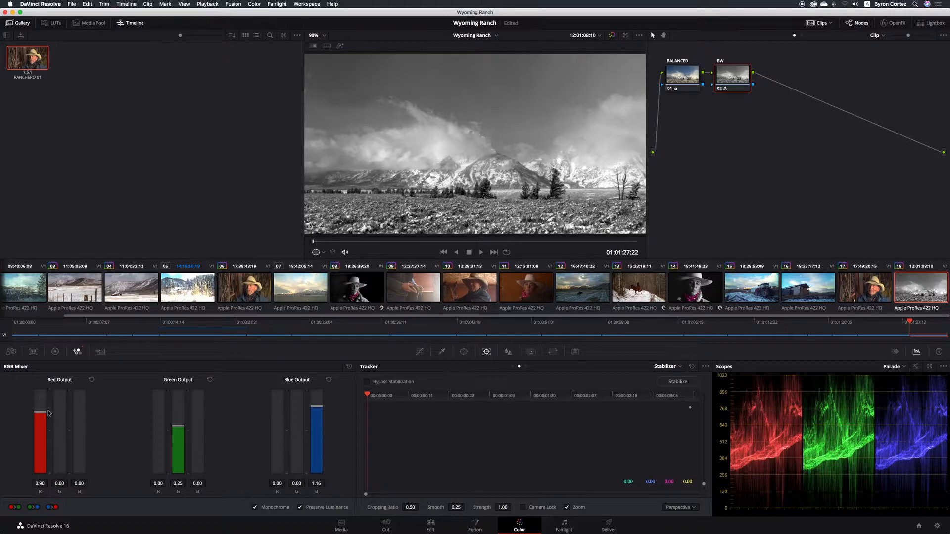
drag(317, 407, 318, 441)
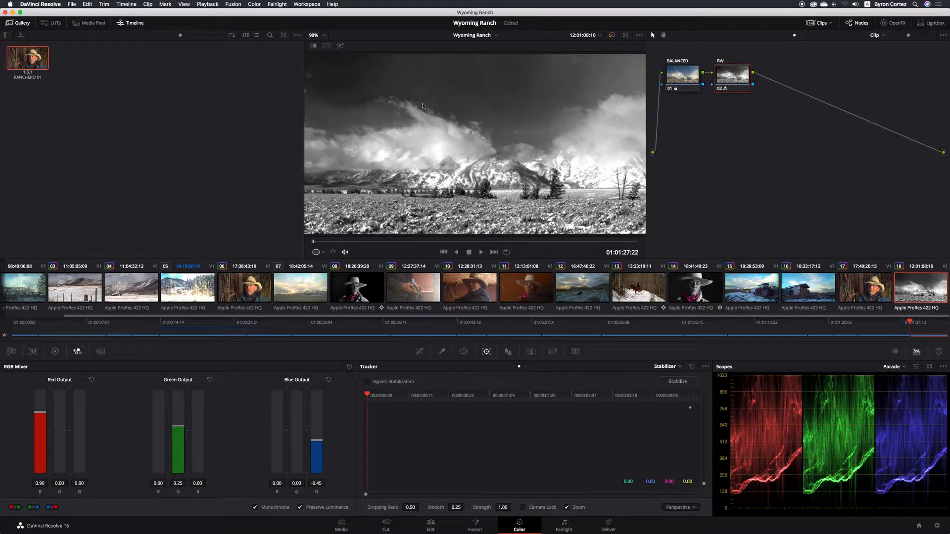
- Grab a still of the black-and-white grade and label it BW in the gallery
right_click(399, 120)
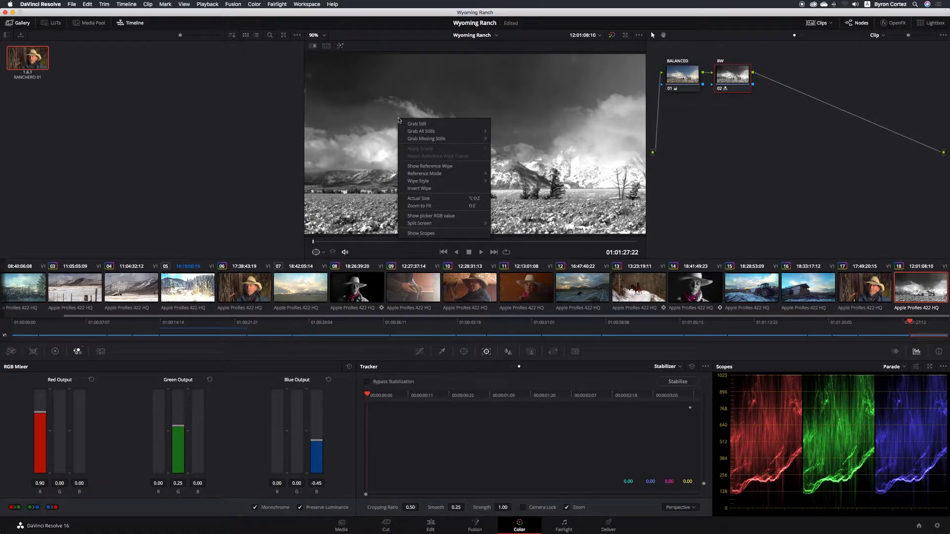
click(444, 126)
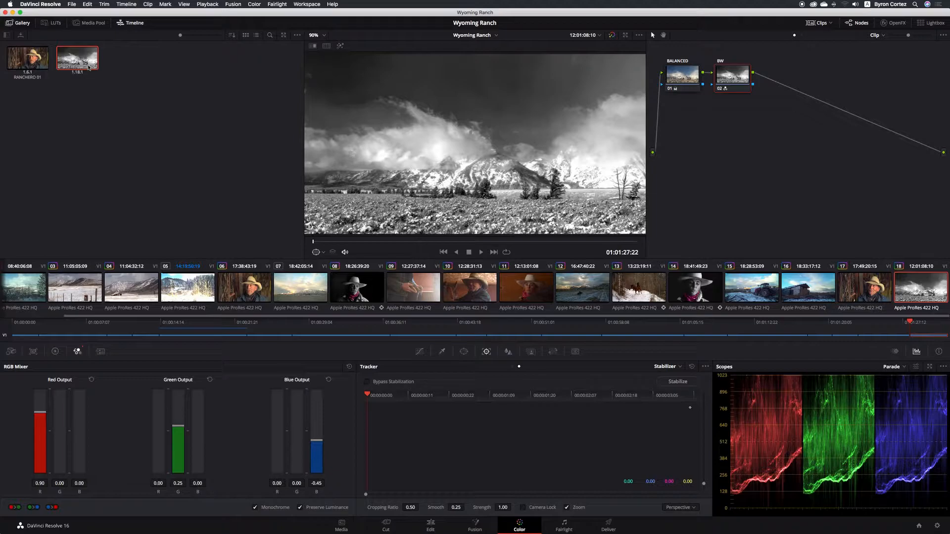
right_click(73, 53)
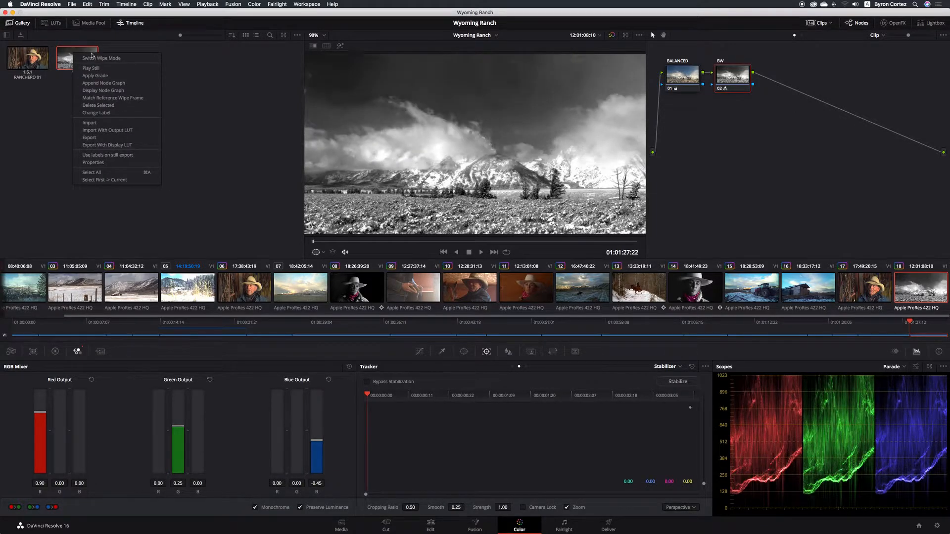
click(127, 113)
text(BW)
key(Return)
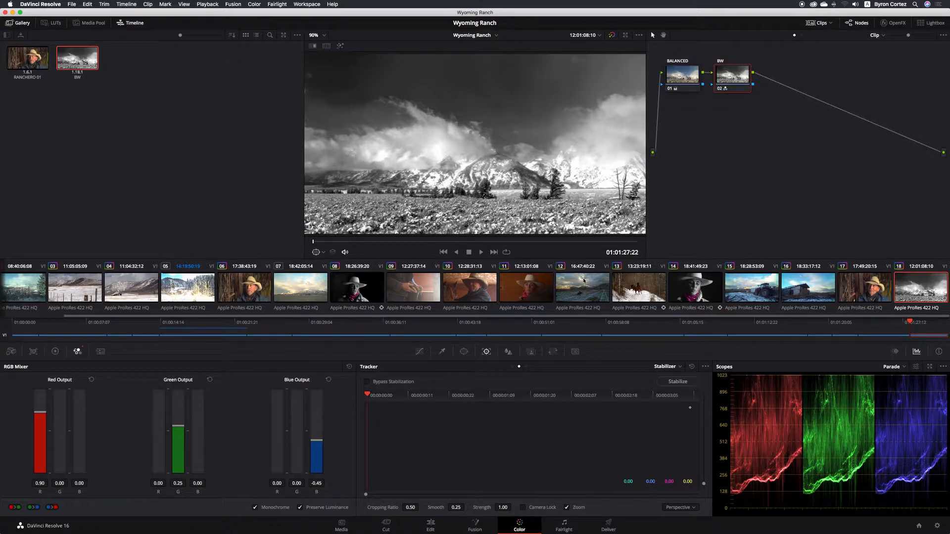
- Apply the BW still's grade to clip 04, the barn landscape, undo it and save the project
click(139, 291)
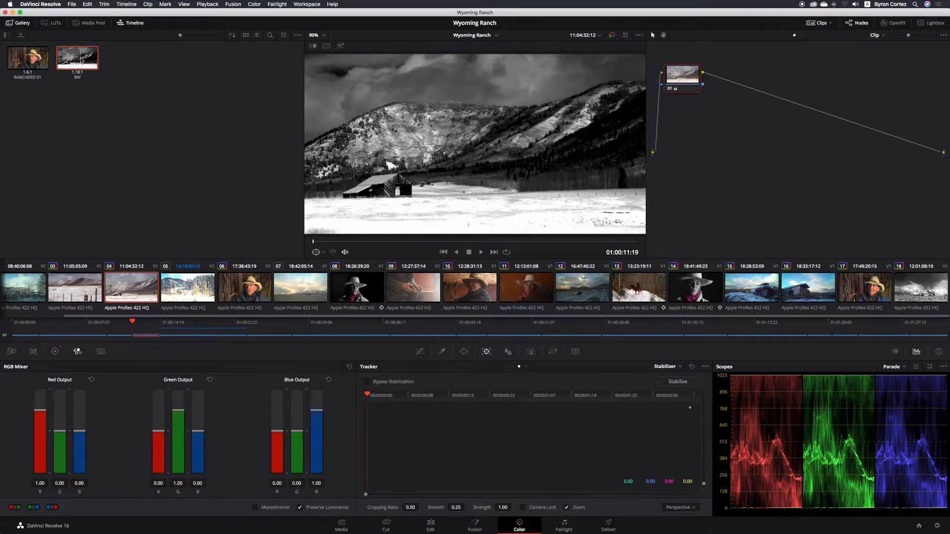
right_click(82, 59)
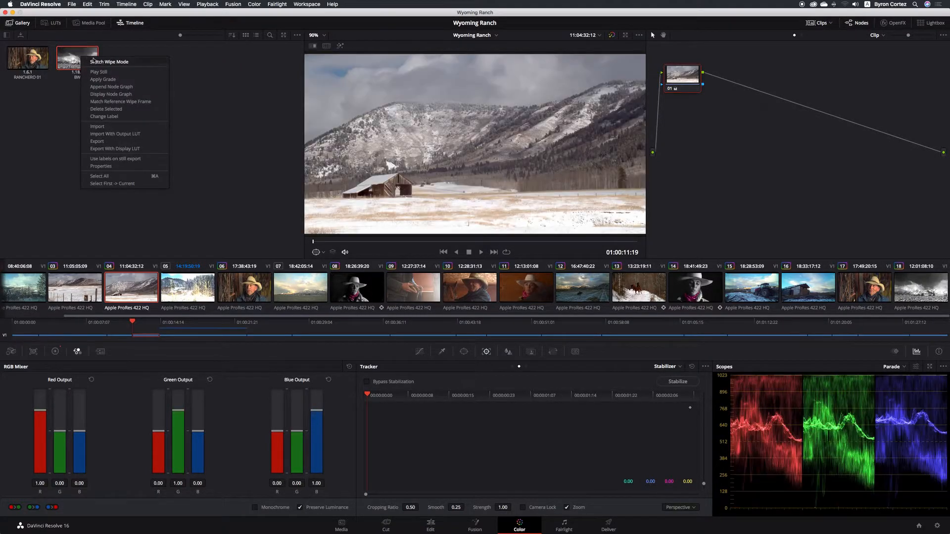
click(121, 83)
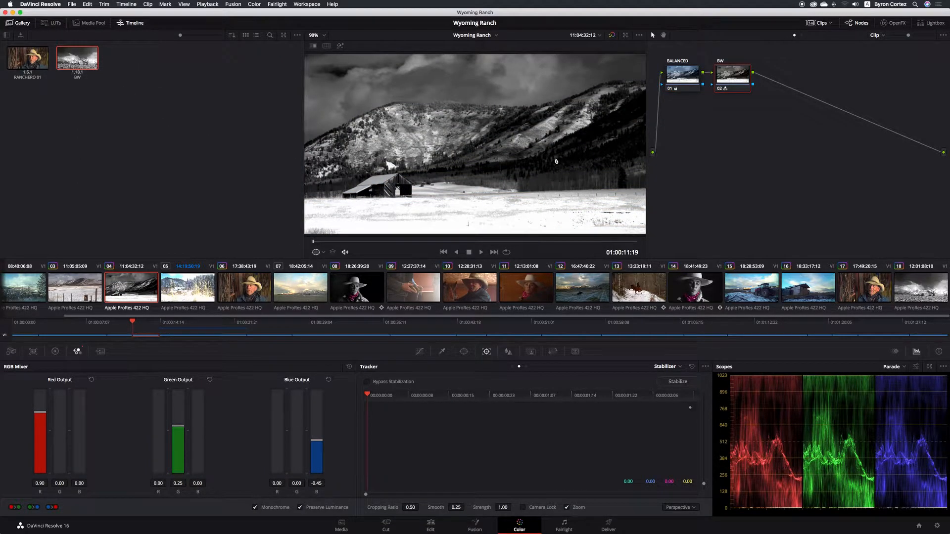
key(super+z)
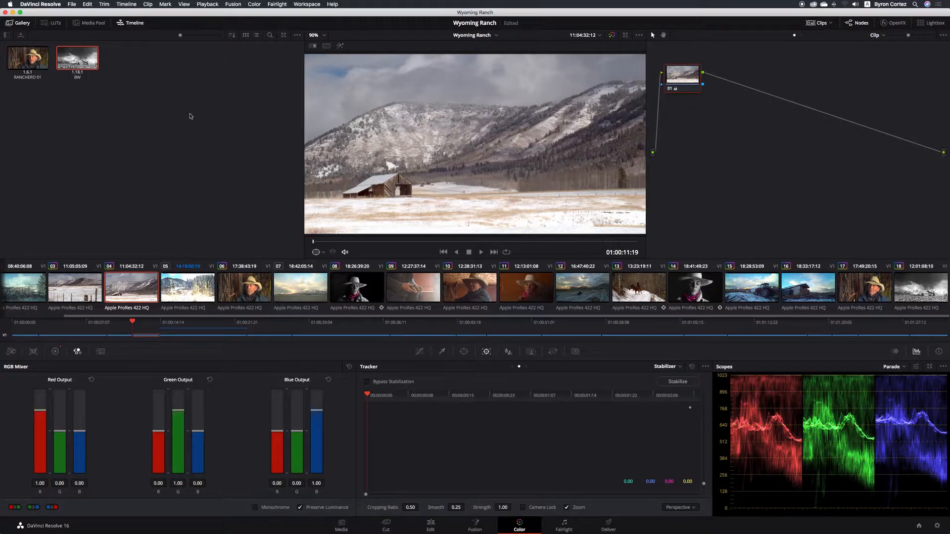
key(super+s)
- Replace clip 18's BW node with a new serial node labelled LUT after BALANCED, and save the project
click(921, 289)
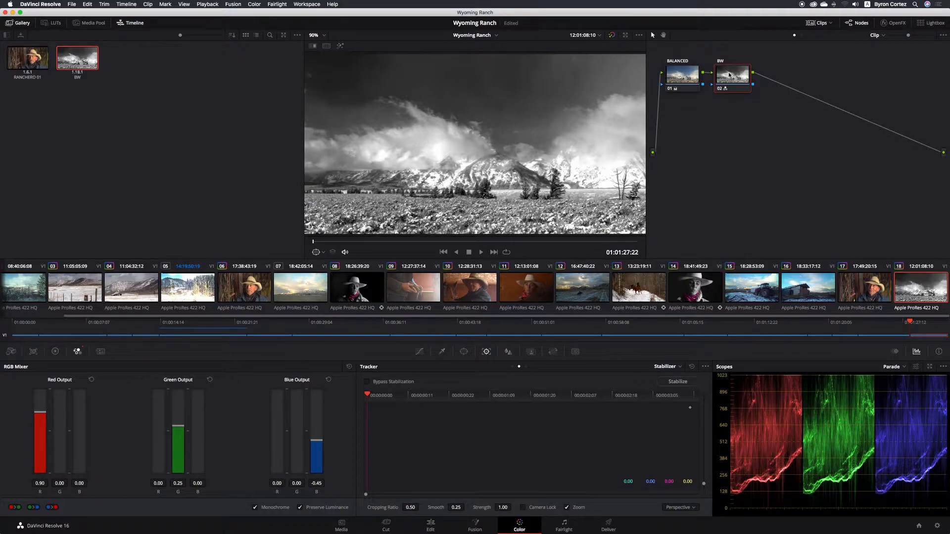
key(Delete)
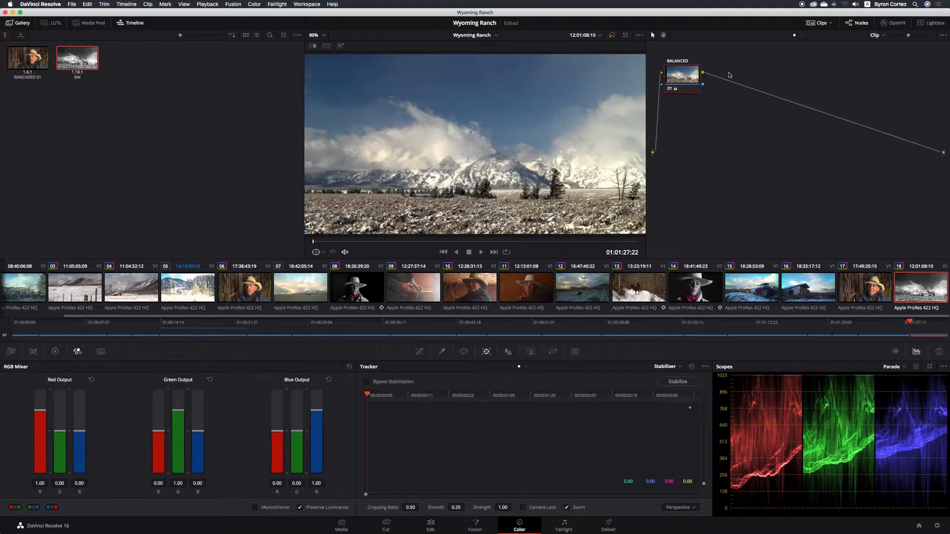
right_click(678, 74)
mouse_move(708, 109)
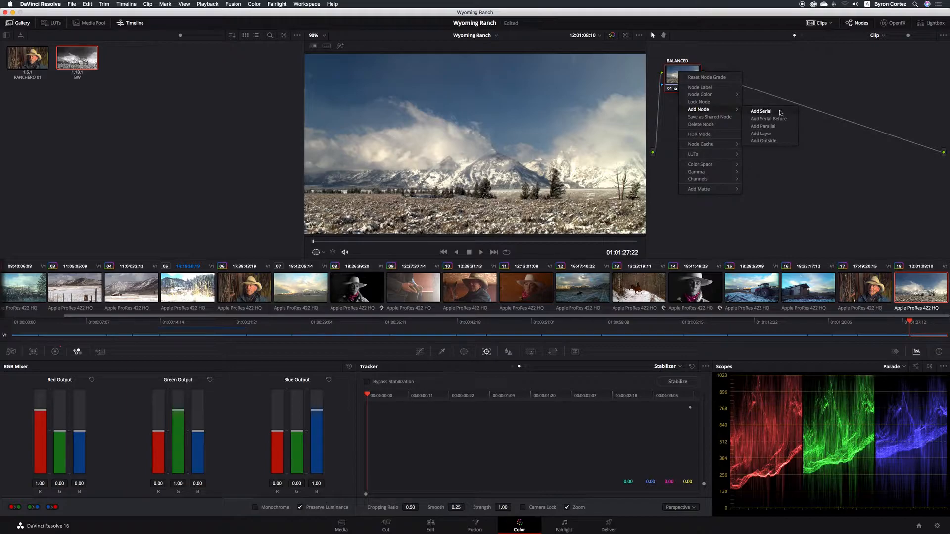
click(779, 112)
right_click(731, 75)
click(755, 92)
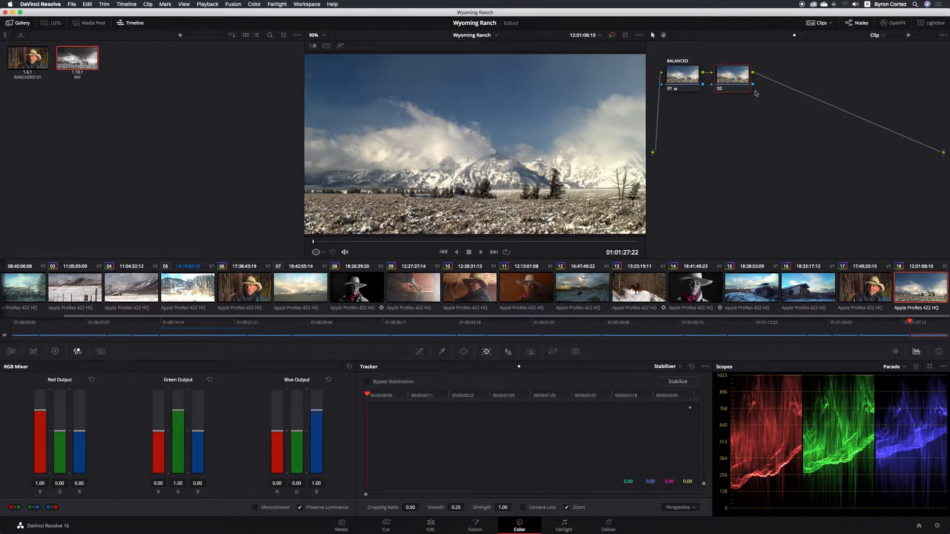
text(LUT)
key(Return)
key(super+s)
- Open the LUT folder in Finder from the Color Management lookup table options of the project settings
click(937, 526)
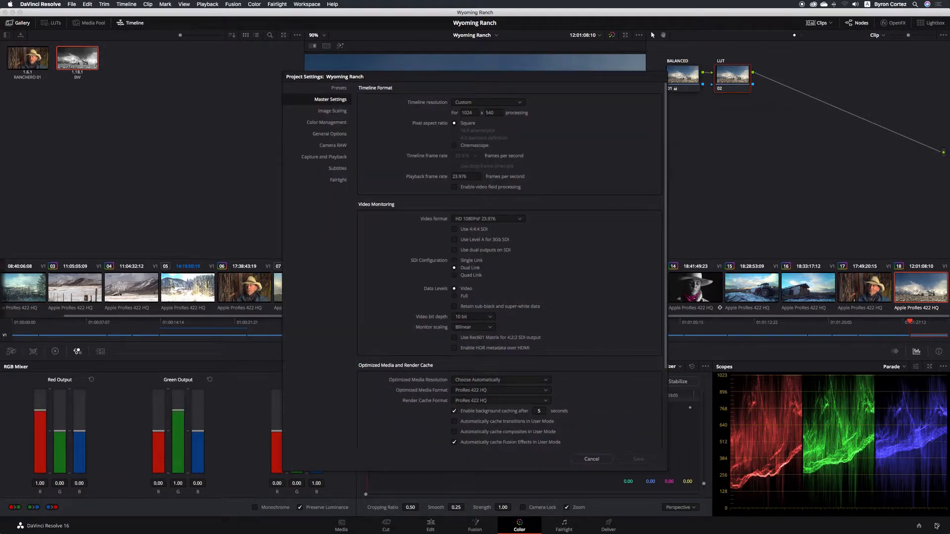
click(334, 124)
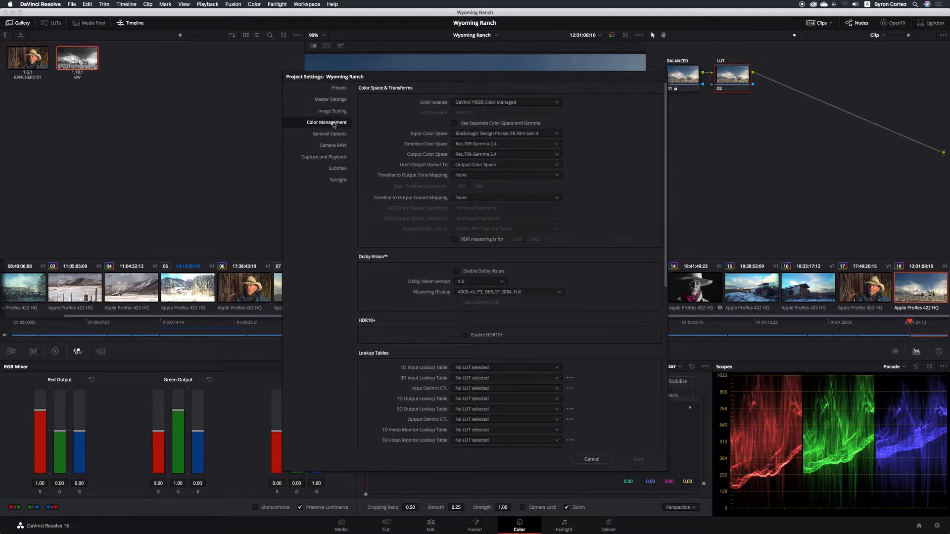
scroll(399, 324, down, 5)
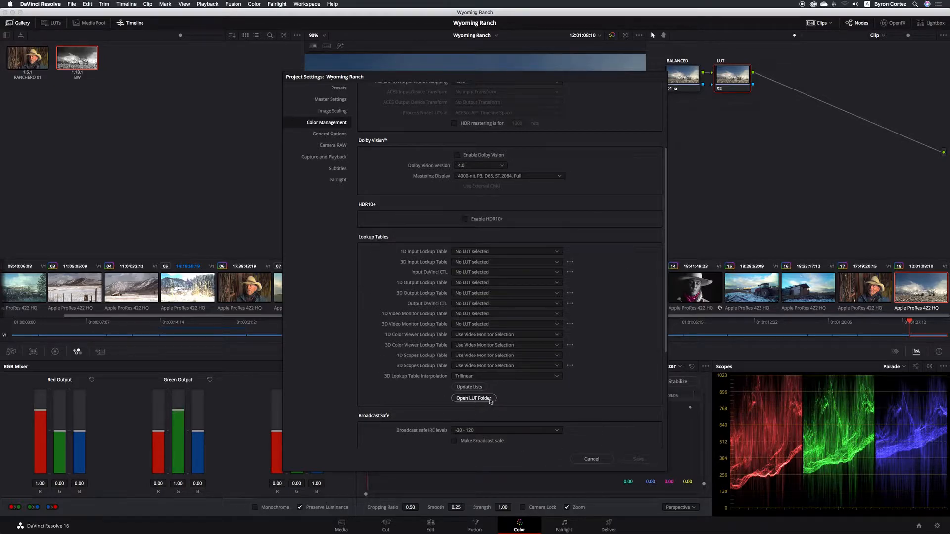
click(490, 399)
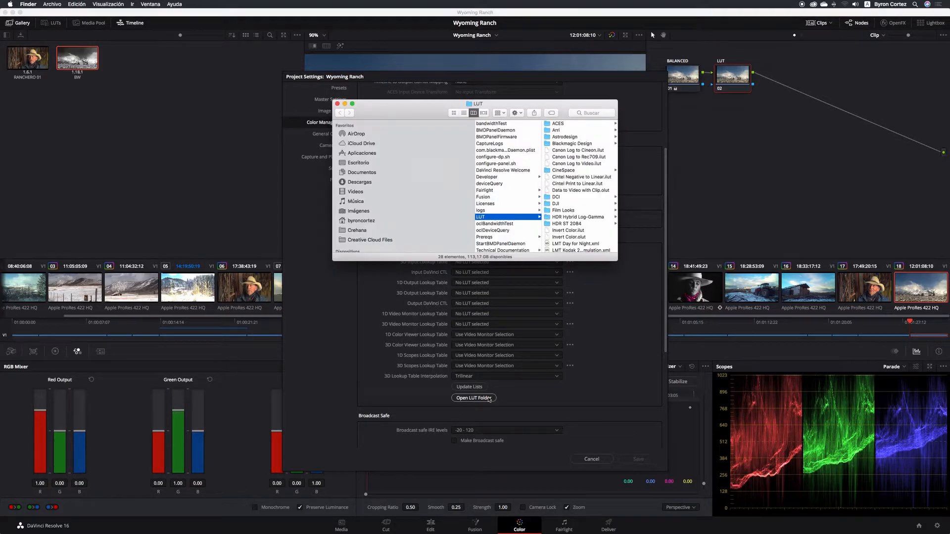
- Enlarge and reposition the Finder window, and examine the folder path leading from the Macintosh drive to the LUT folder
drag(617, 261, 760, 420)
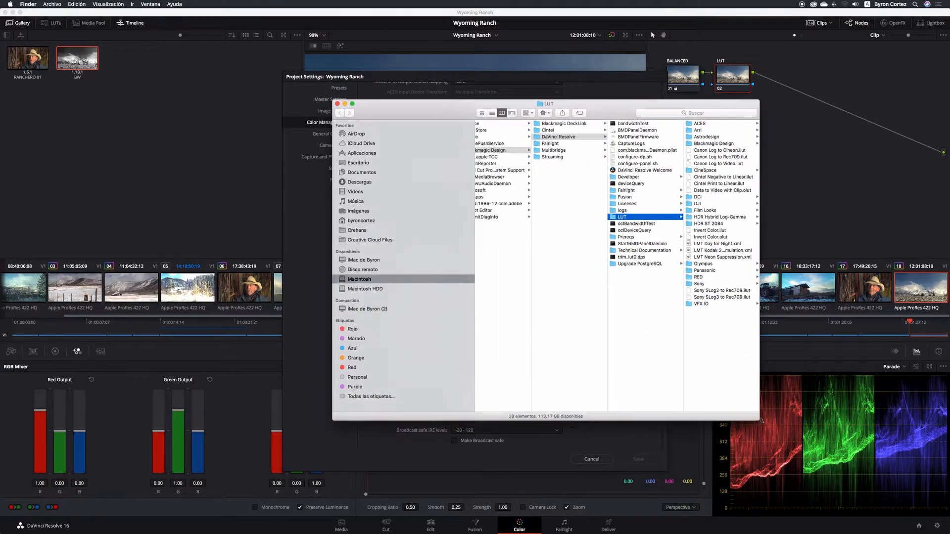
drag(617, 115, 503, 130)
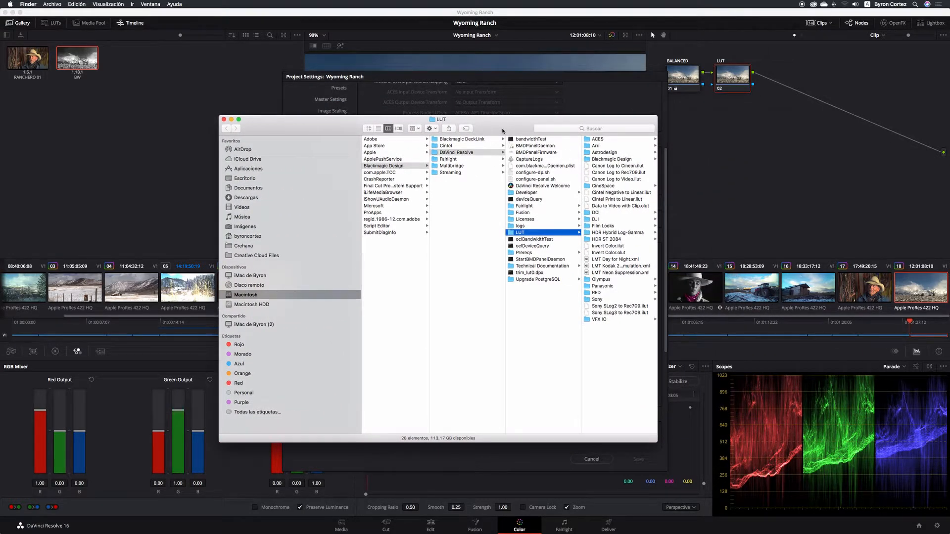
scroll(434, 254, left, 10)
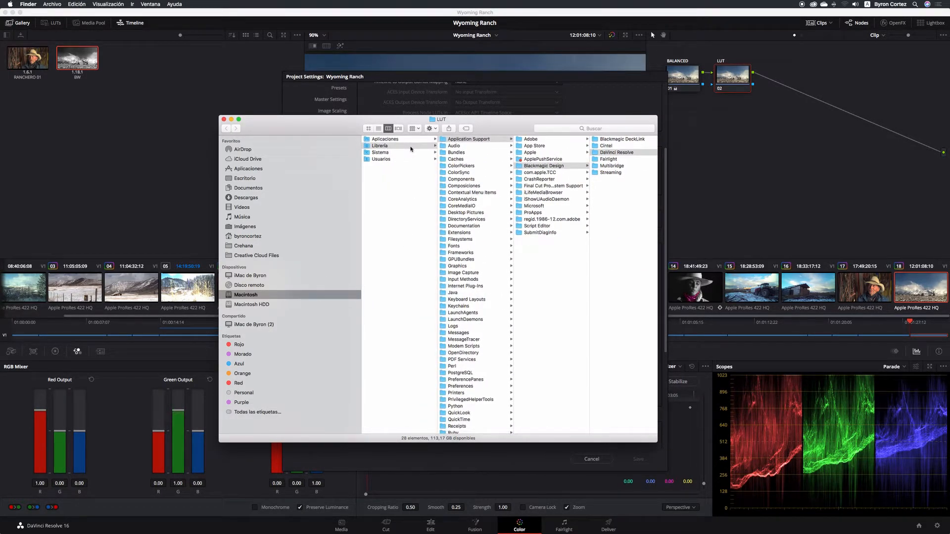
- Create a new folder named TRAINING inside DaVinci Resolve's LUT folder
scroll(565, 169, right, 2)
scroll(564, 169, right, 3)
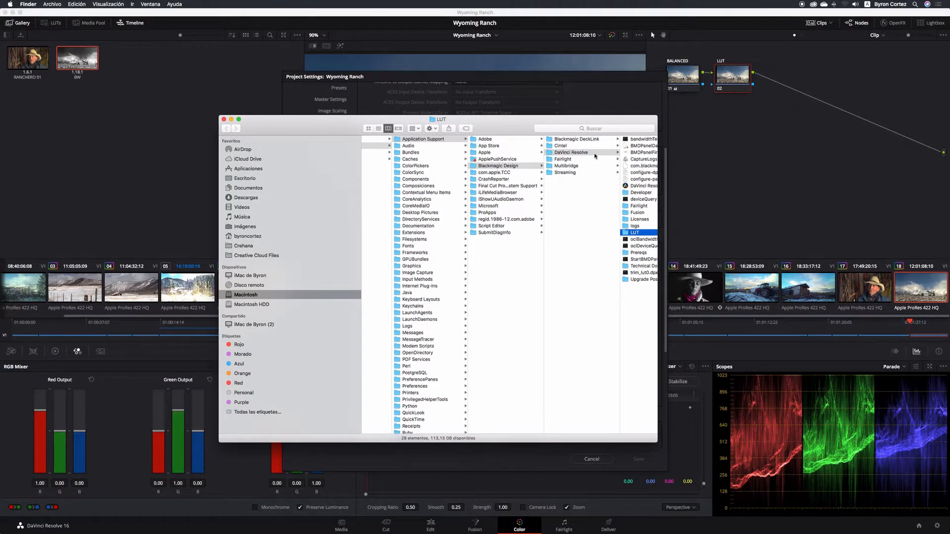
scroll(565, 159, right, 5)
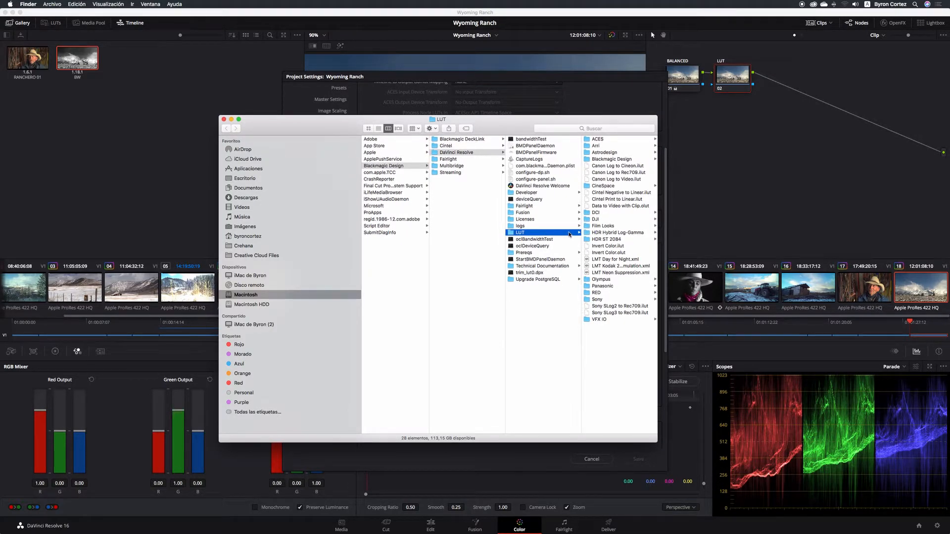
right_click(599, 341)
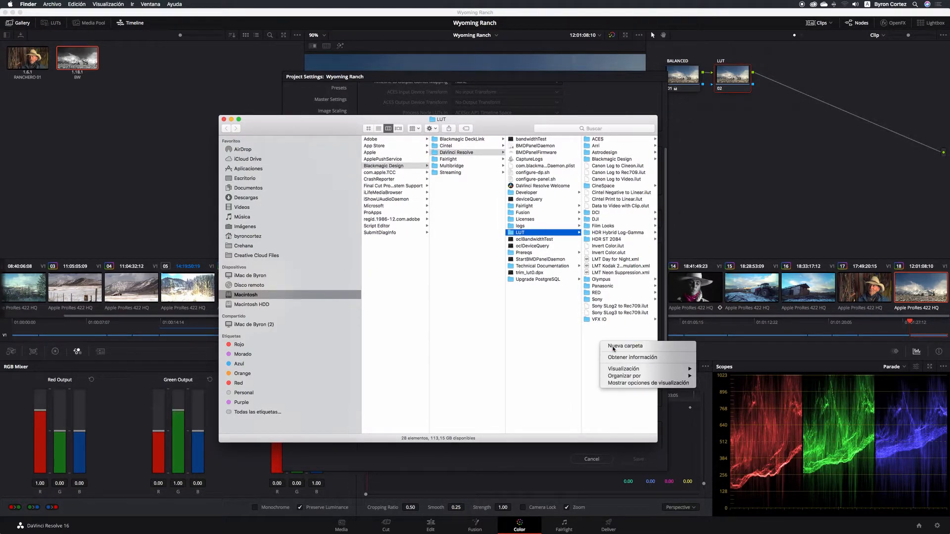
click(612, 347)
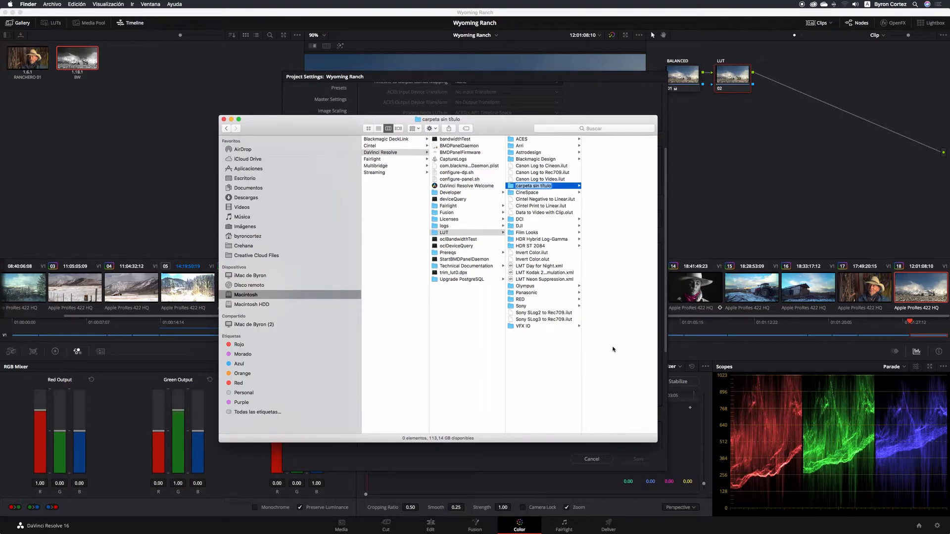
text(TRAINING)
key(Return)
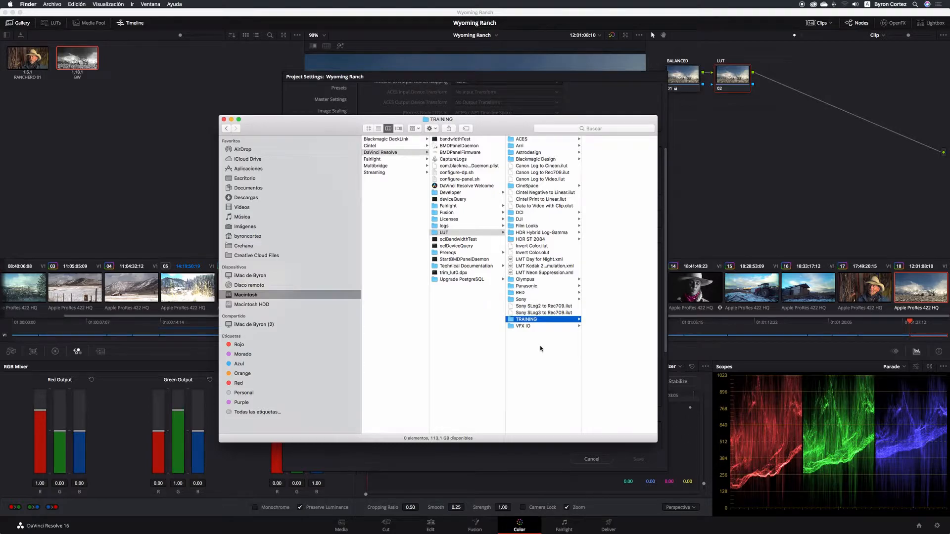
- In a second Finder window, copy lesson 14 LUT.cube from the desktop's DaVinci Resolve Training > R16 Intro Lessons > Lesson 14 folder
key(super+n)
drag(484, 130, 675, 187)
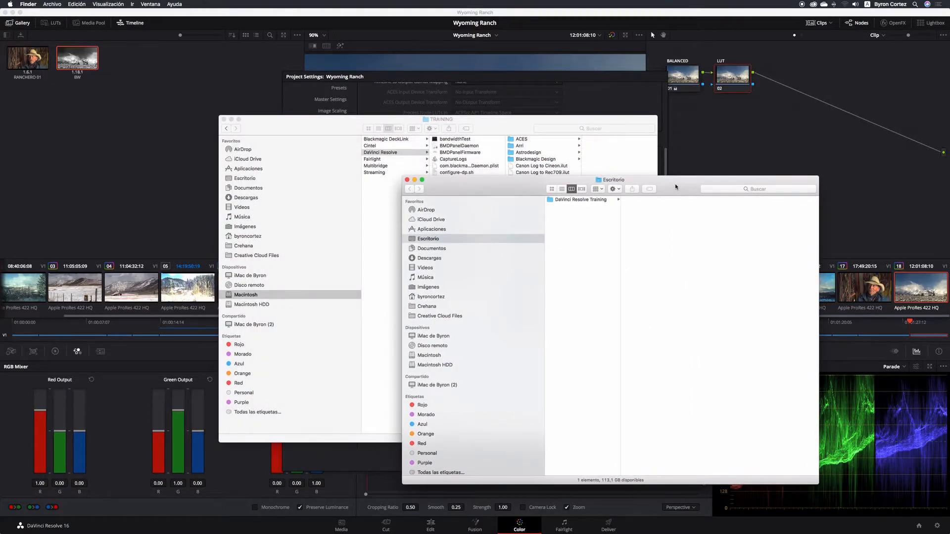
click(609, 199)
click(664, 207)
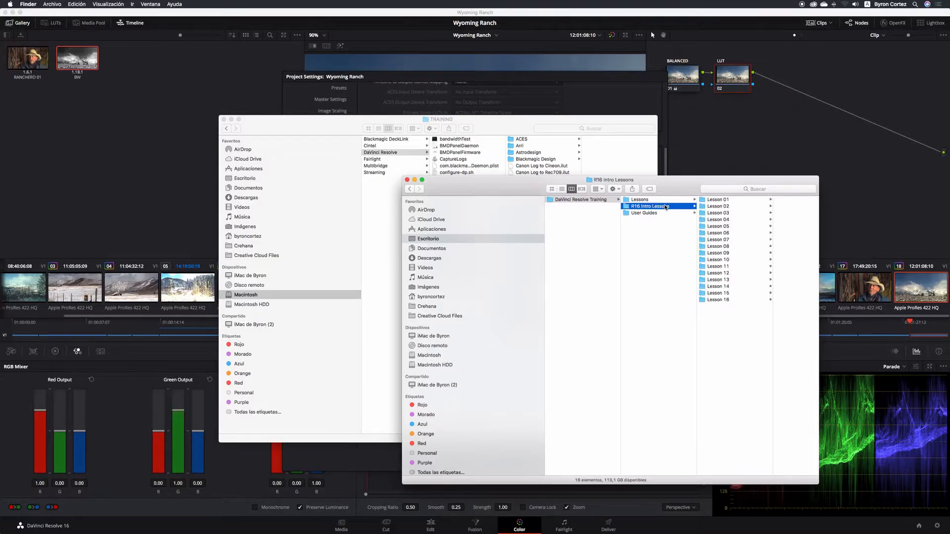
click(738, 287)
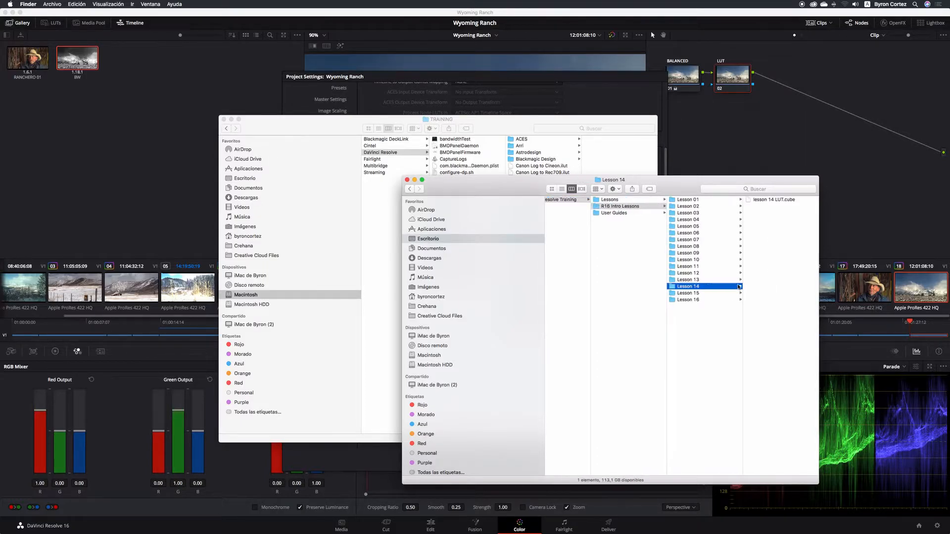
click(797, 201)
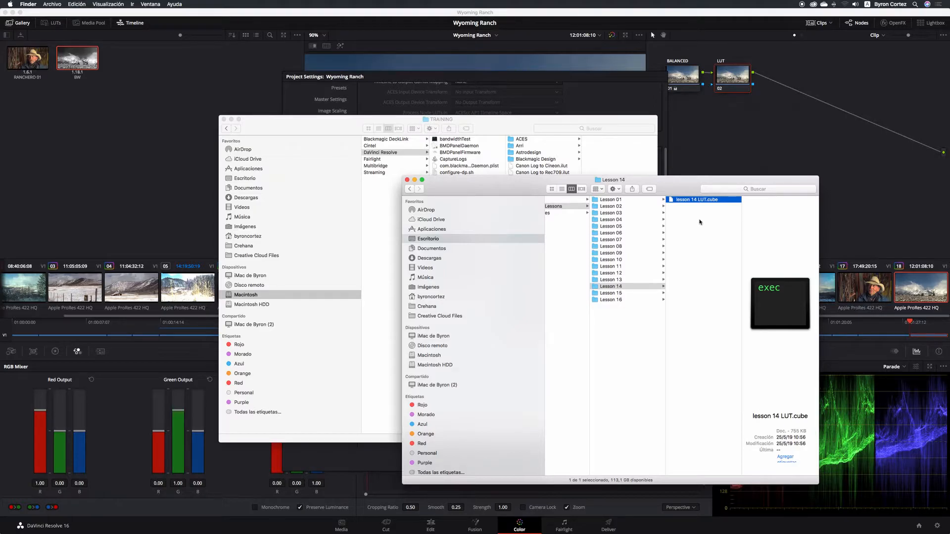
right_click(691, 200)
click(732, 285)
- Paste the copied LUT file into the TRAINING folder and close both Finder windows
click(520, 130)
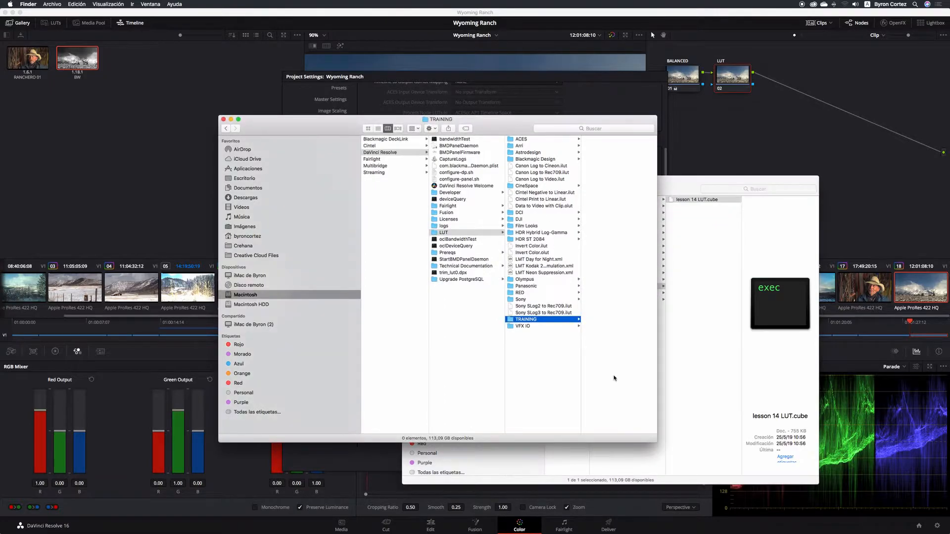
right_click(601, 350)
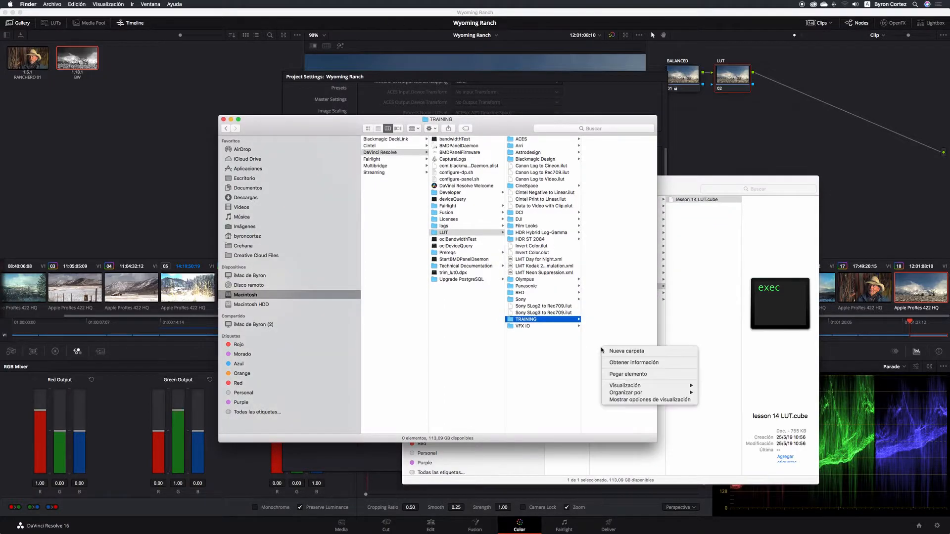
click(621, 375)
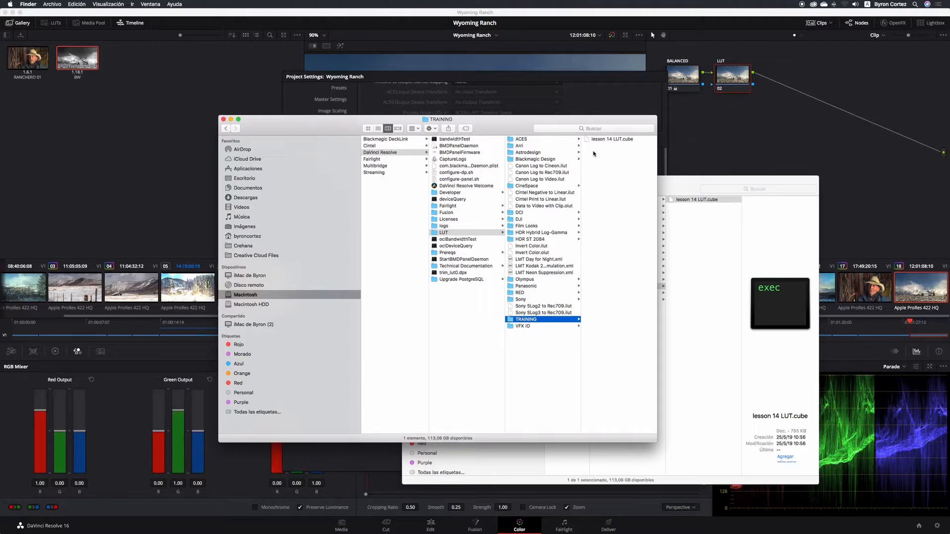
click(223, 119)
click(406, 179)
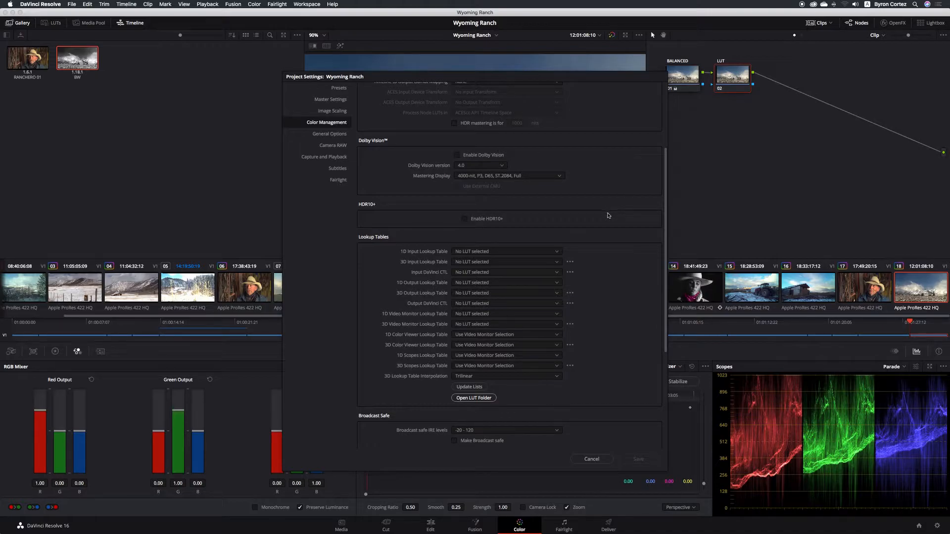
- Update the lookup table lists in the Color Management settings and save the project settings
click(459, 387)
click(483, 388)
click(638, 459)
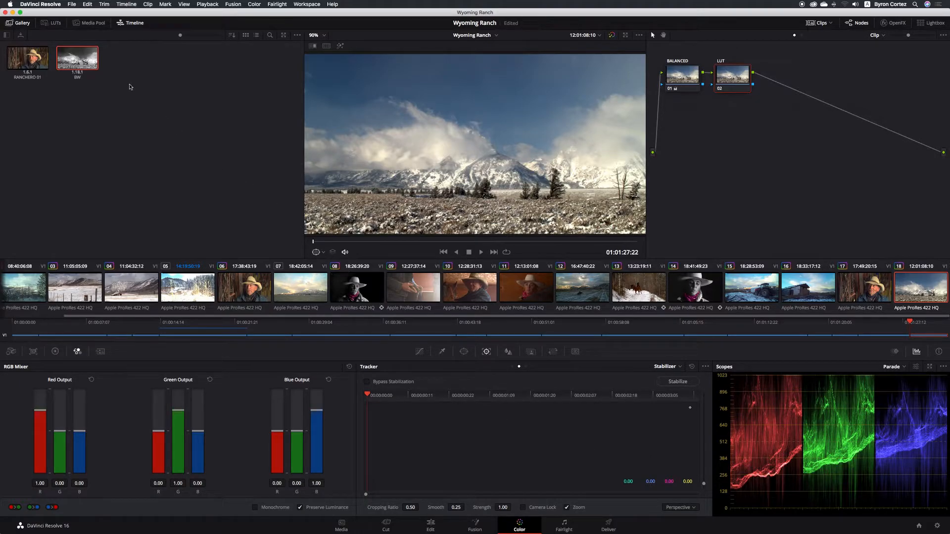
- Apply lesson 14 LUT from the TRAINING LUT folder to clip 18's LUT node and play the clip to check the look
click(52, 23)
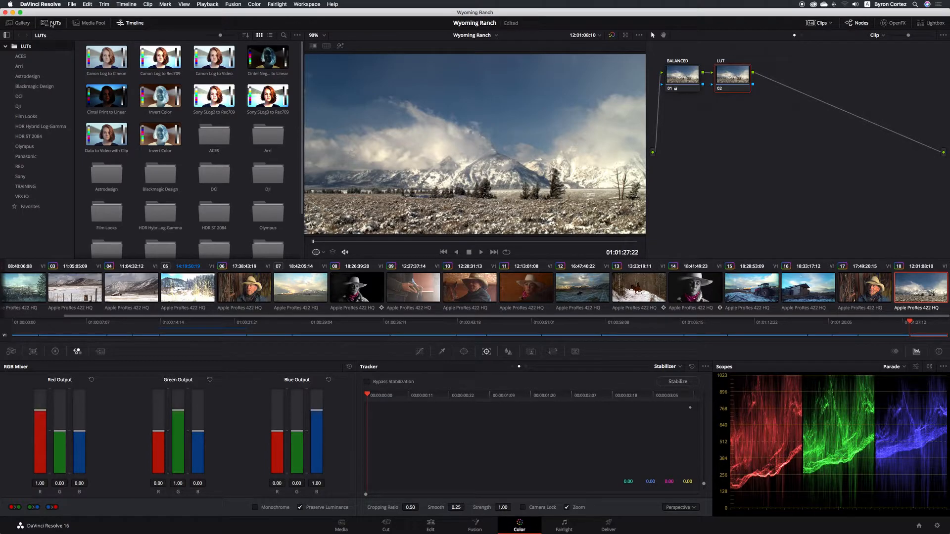
click(26, 187)
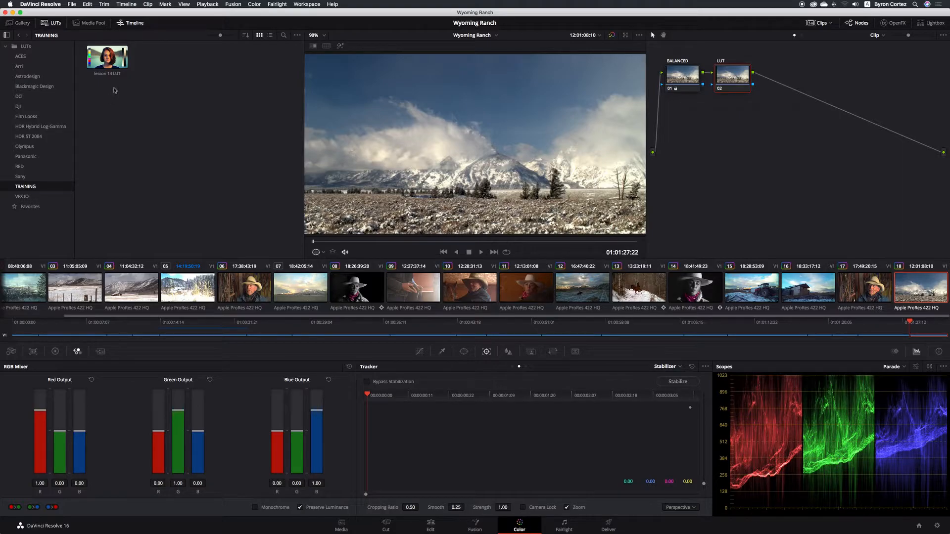
mouse_move(105, 61)
right_click(118, 63)
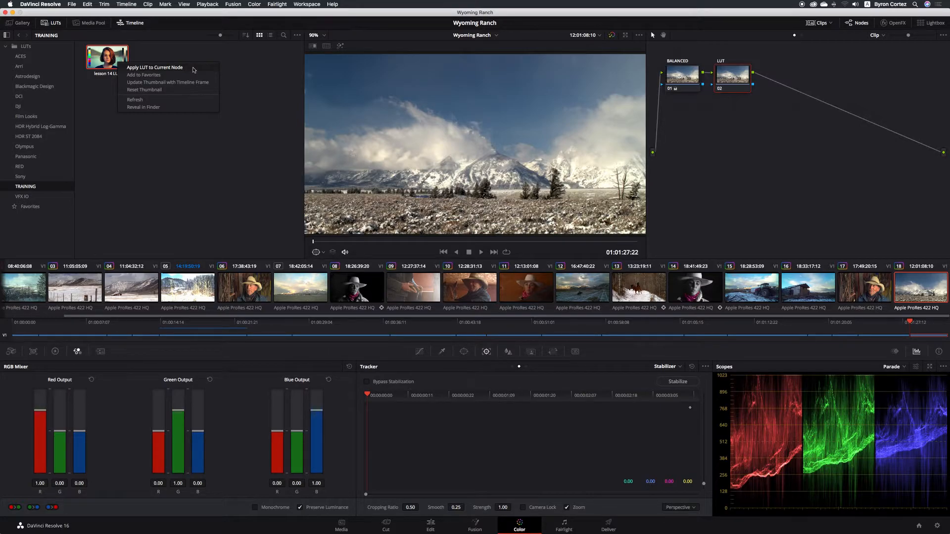
click(173, 67)
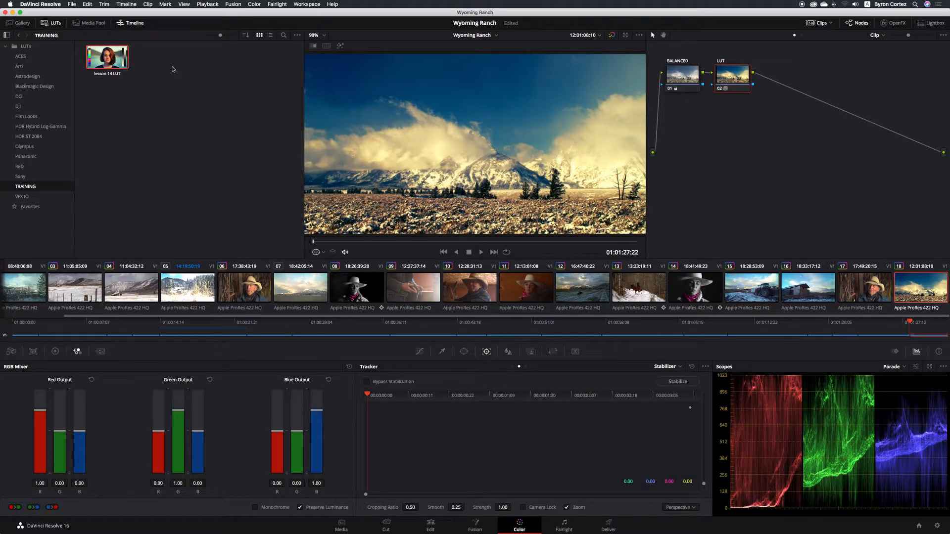
click(480, 252)
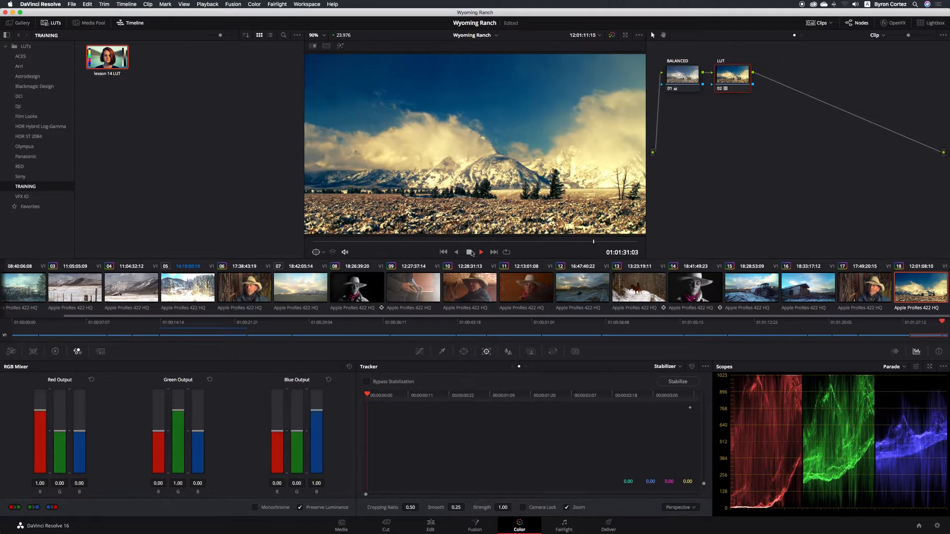
click(468, 252)
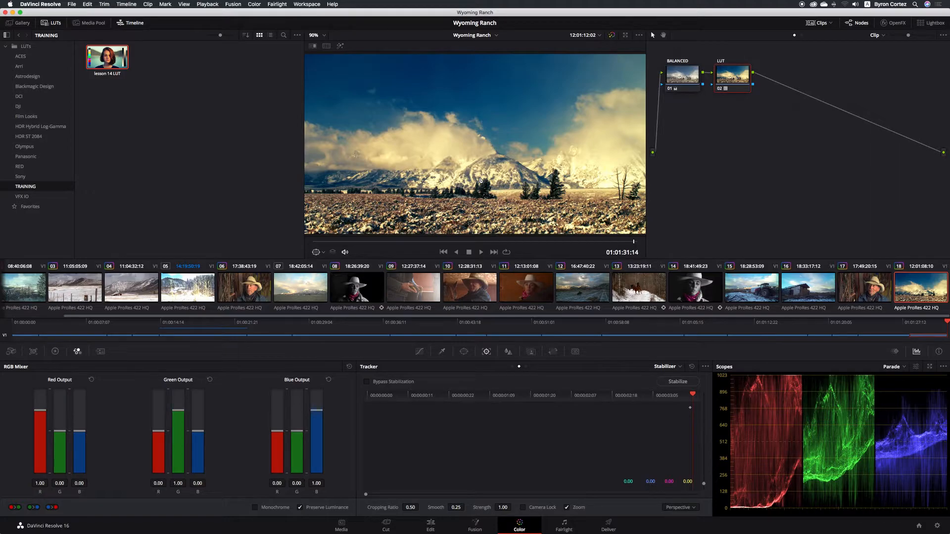
- Try a higher saturation on the LUT node with the primaries wheels, and reset it to its default
click(55, 351)
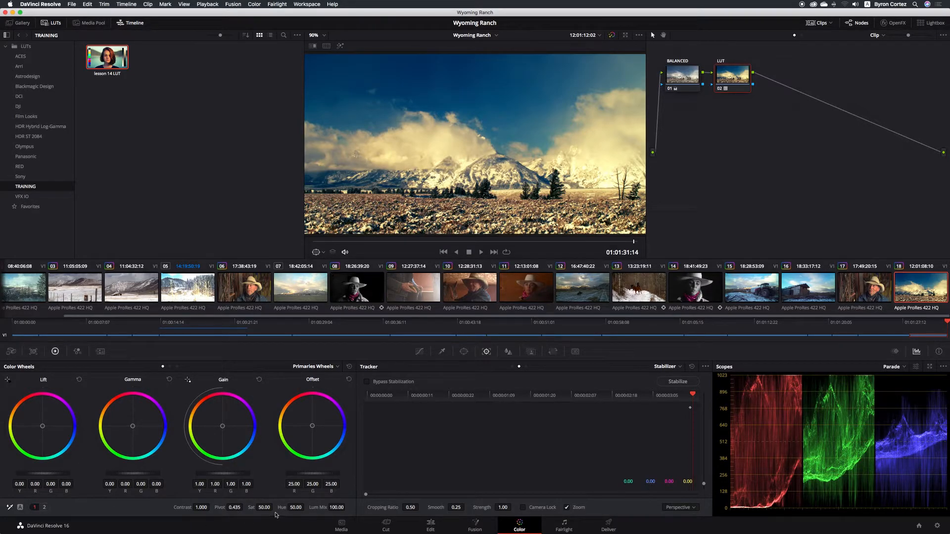
drag(263, 507, 296, 507)
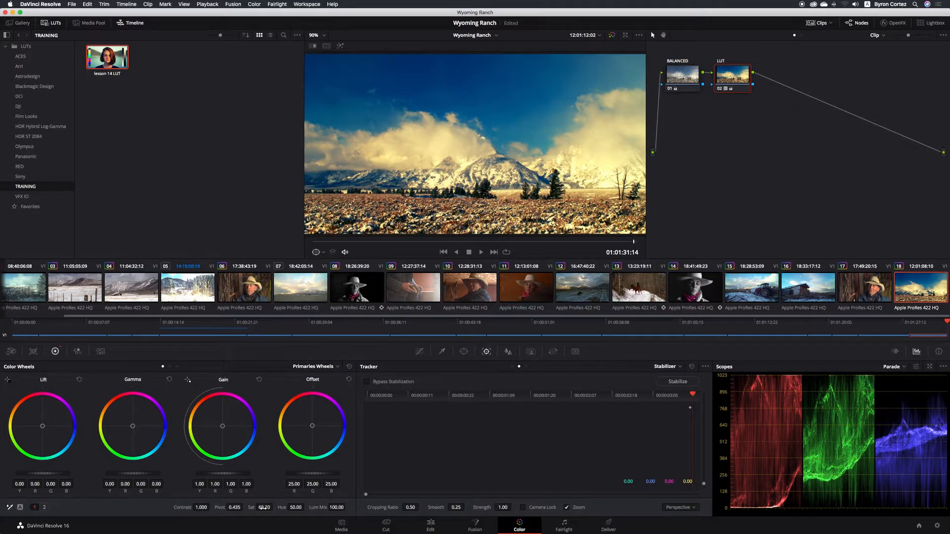
double_click(264, 507)
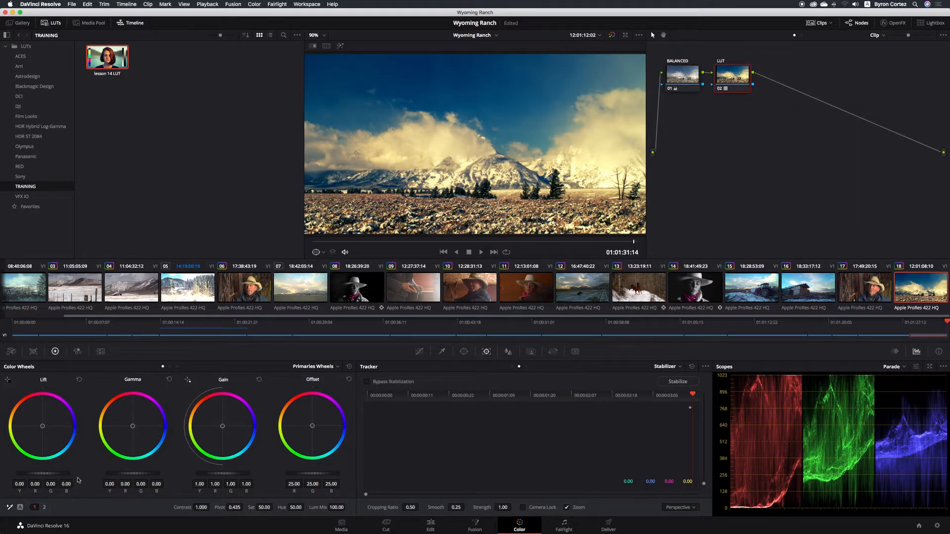
- Raise the LUT node's master lift to 0.10, switching the node off and on to compare the image with and without it
drag(43, 473, 39, 476)
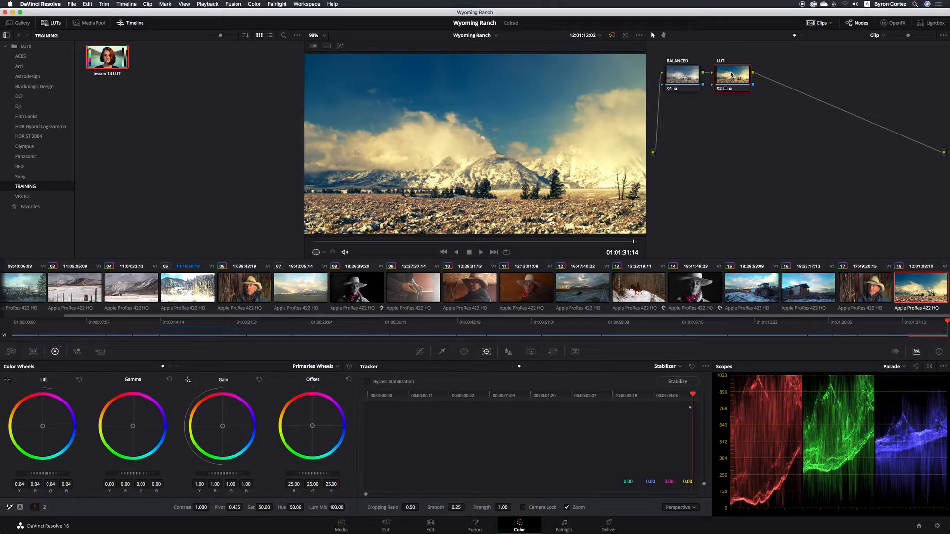
key(super+d)
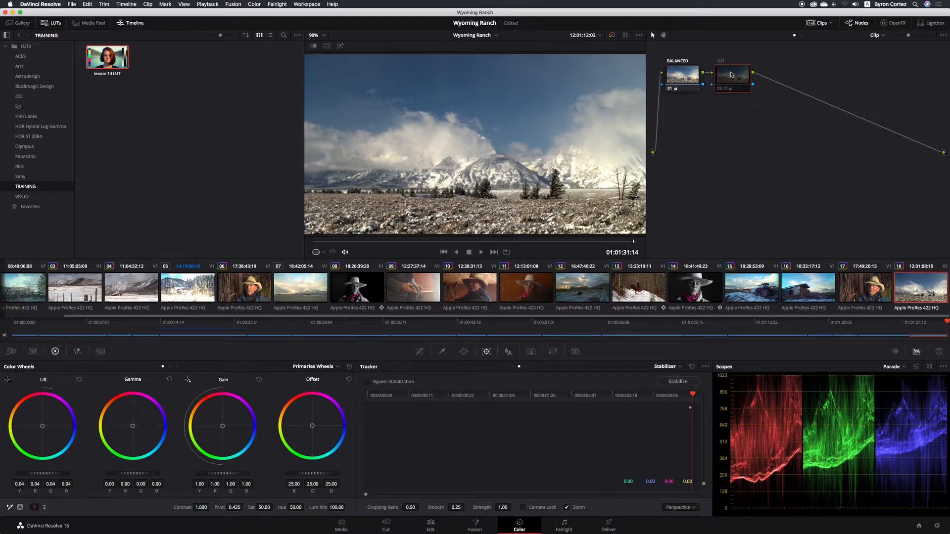
key(super+d)
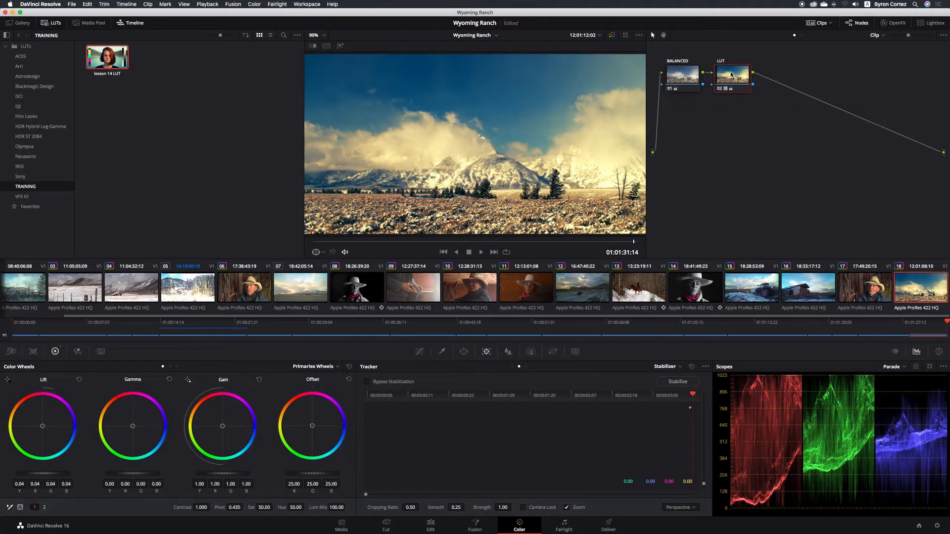
key(super+d)
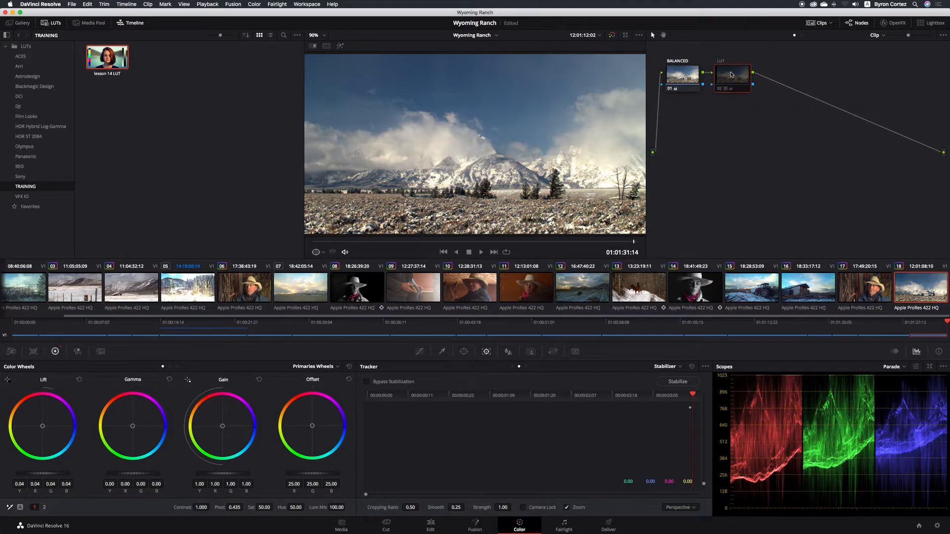
key(super+d)
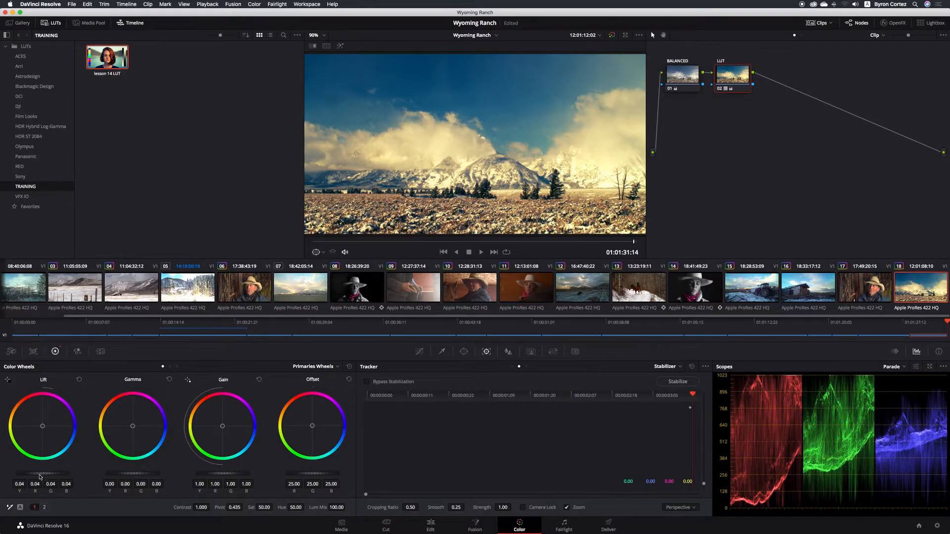
drag(42, 473, 54, 473)
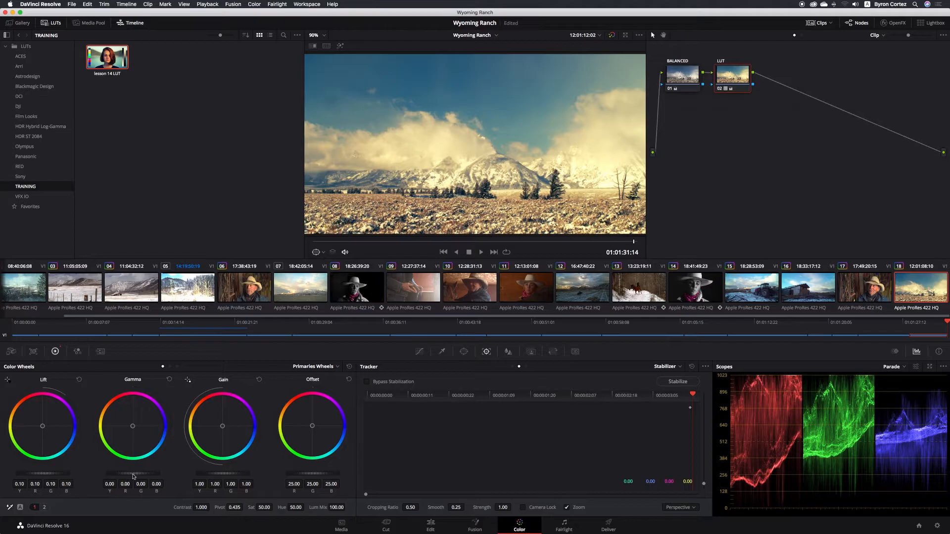
drag(133, 473, 132, 473)
- Generate a 33-point-cube 3D LUT from clip 18's grade and save it in TRAINING, named with the author's full name followed by "training"
right_click(898, 279)
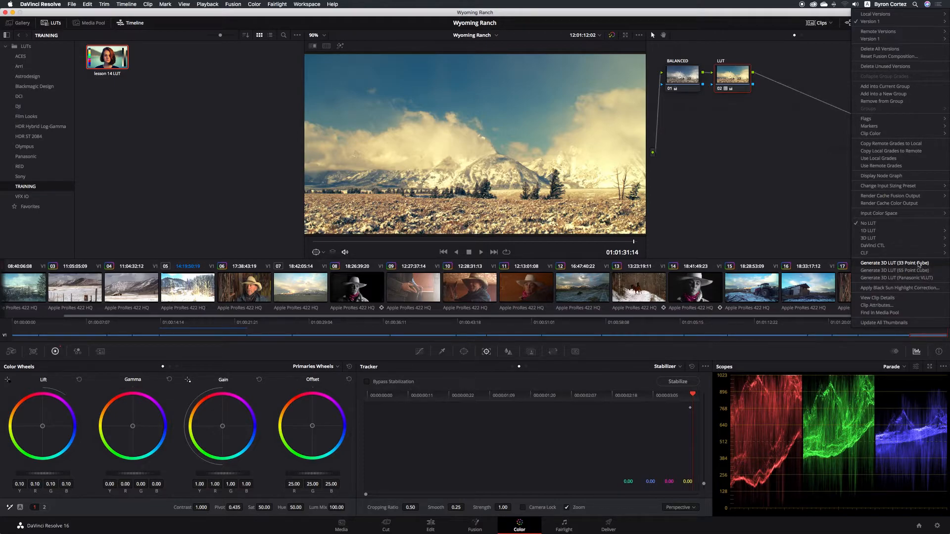
click(893, 263)
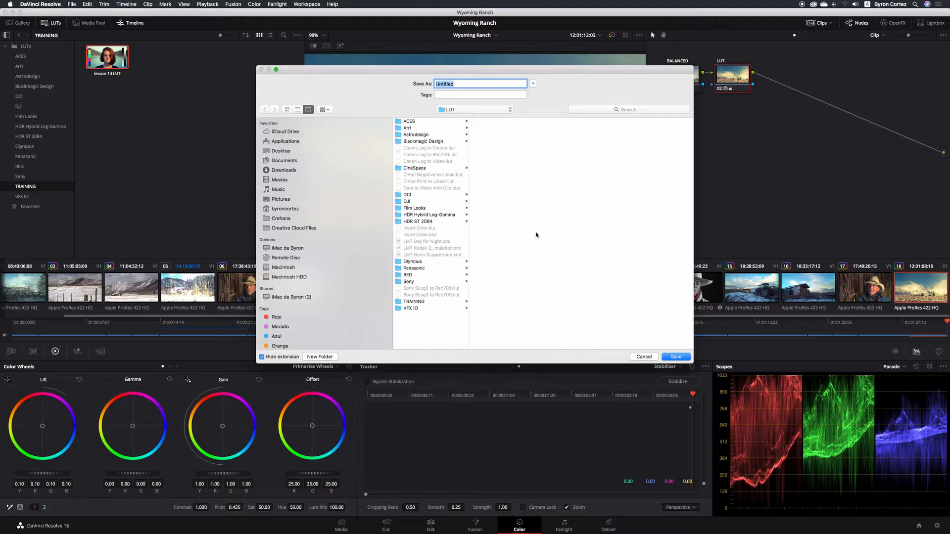
click(430, 302)
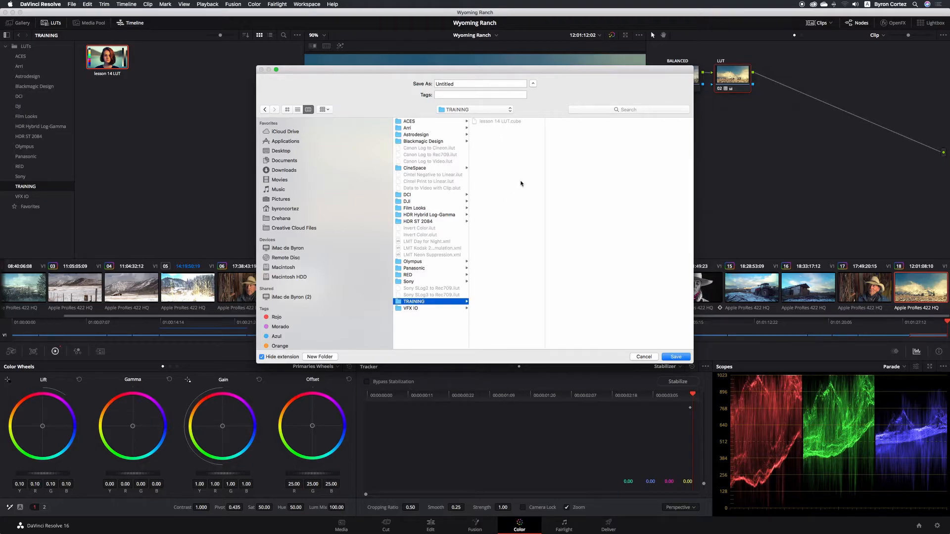
double_click(444, 84)
text(byr)
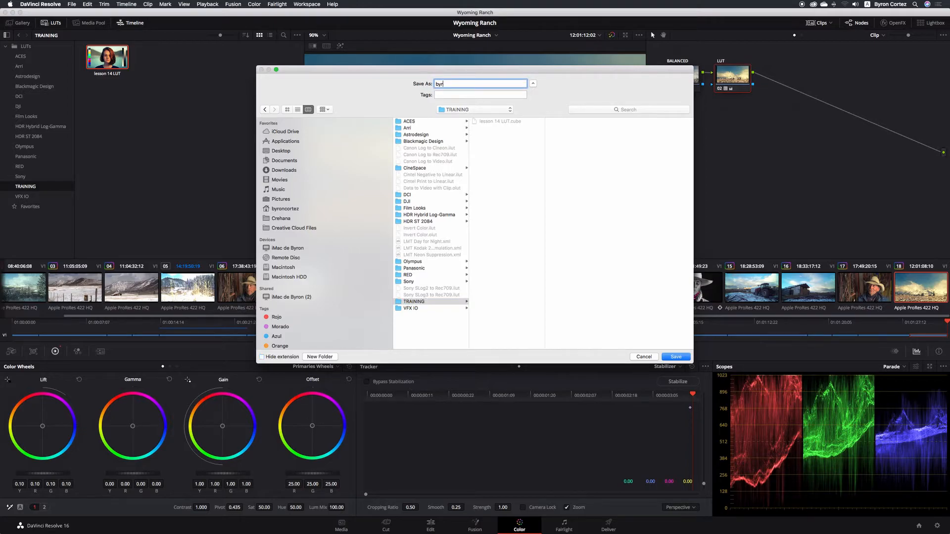
text(oncorteztraining)
click(677, 357)
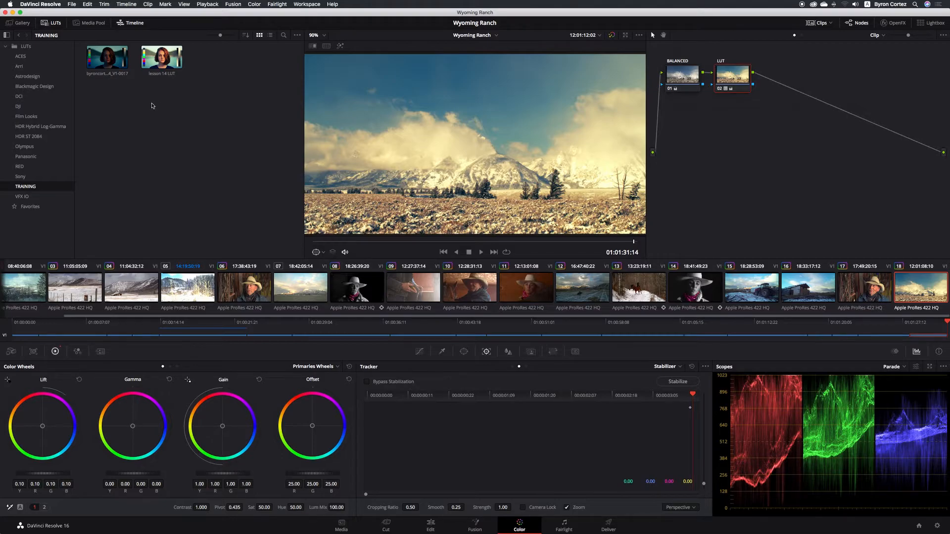
mouse_move(120, 72)
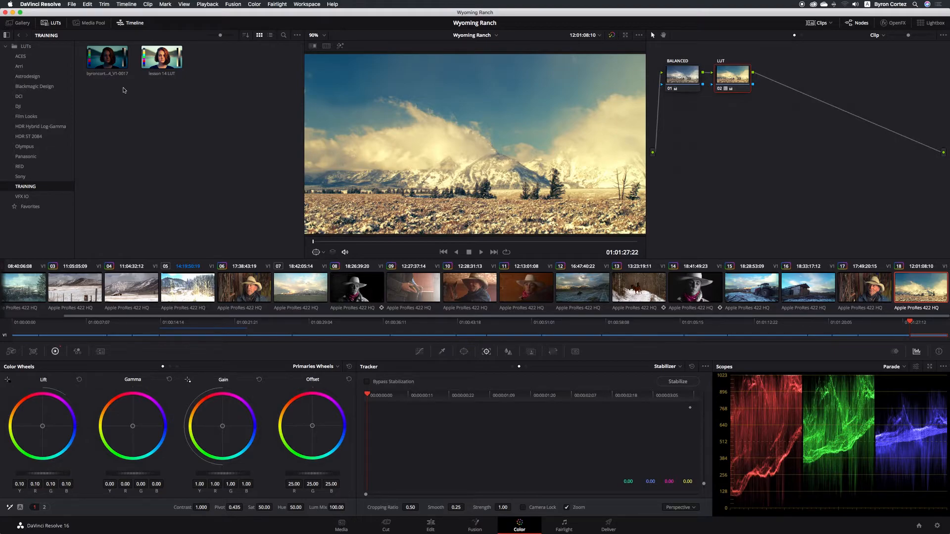
- Delete clip 18's LUT node and add a new serial node after BALANCED
drag(162, 58, 739, 77)
key(Delete)
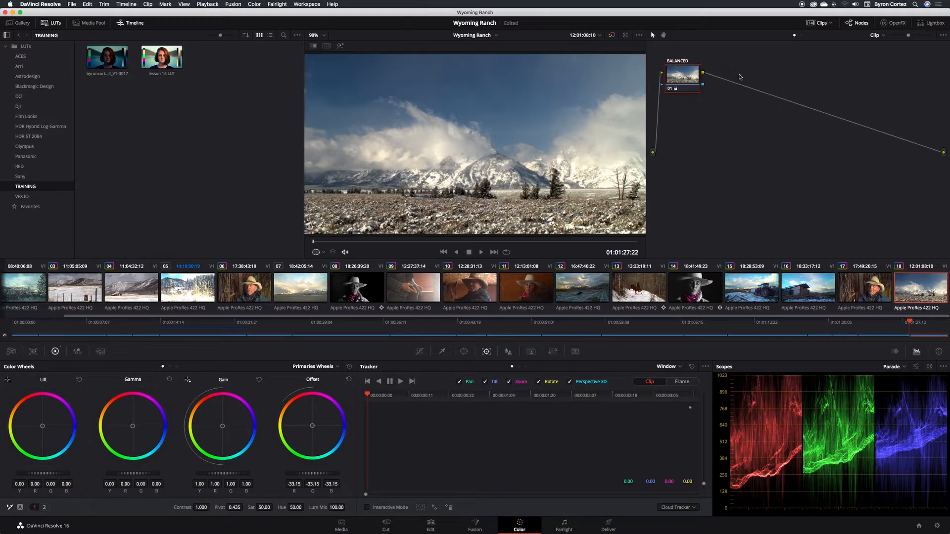
right_click(683, 78)
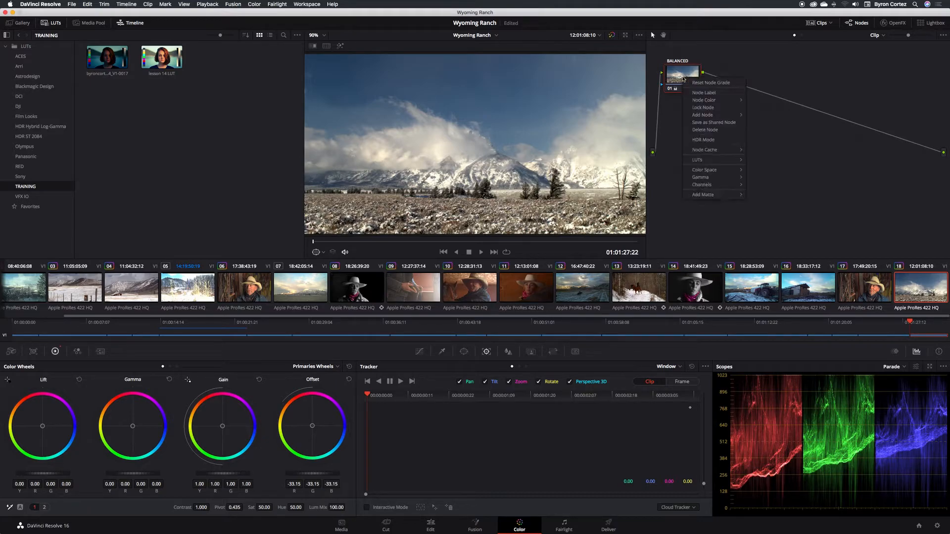
mouse_move(707, 114)
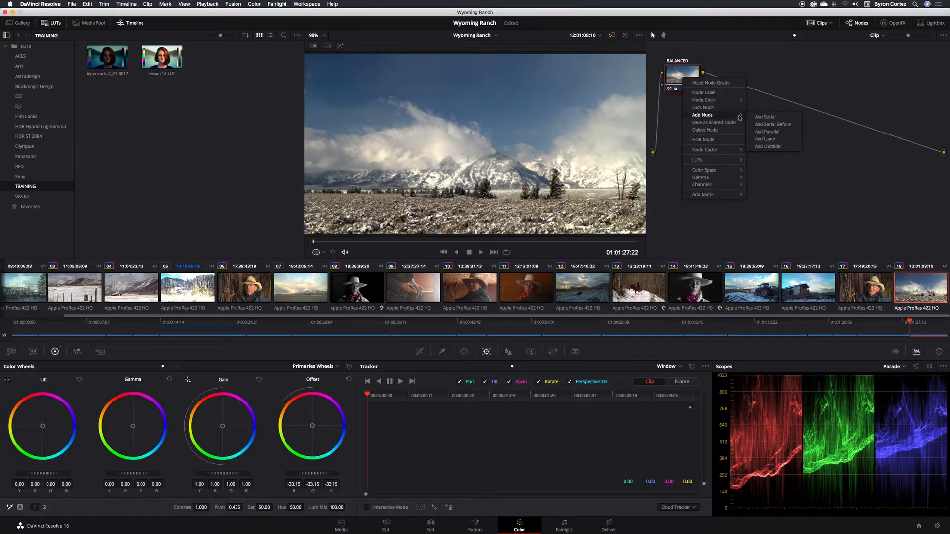
click(783, 118)
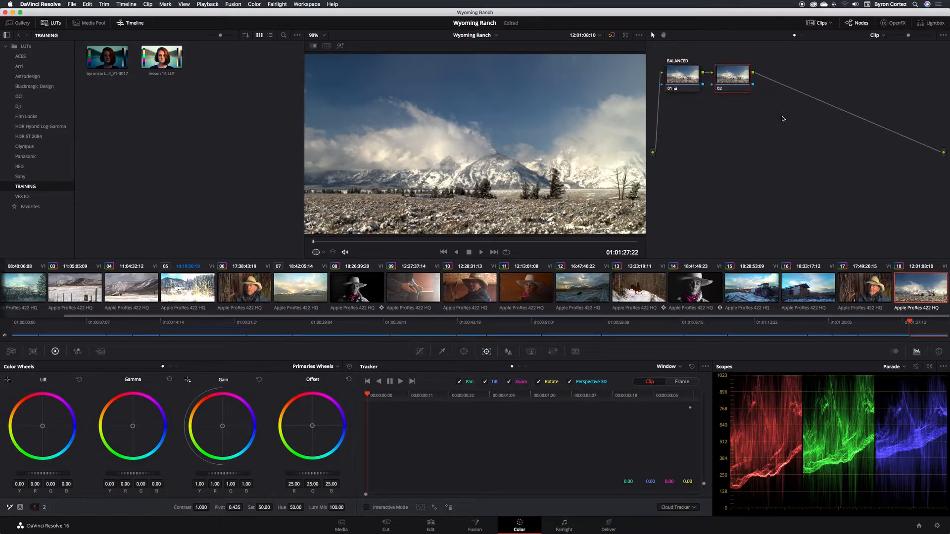
- Label the new node Saturation and lower its saturation to 20, saving the project
right_click(731, 78)
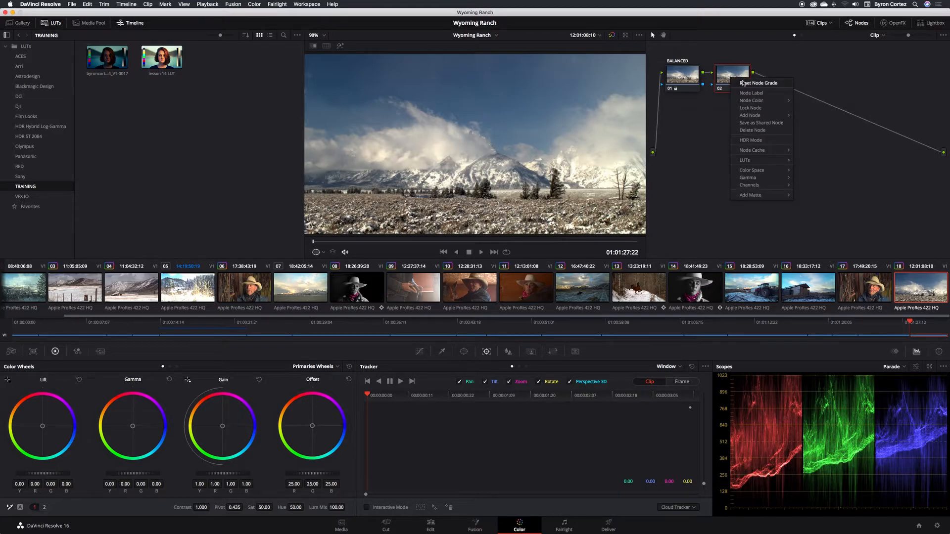
click(749, 94)
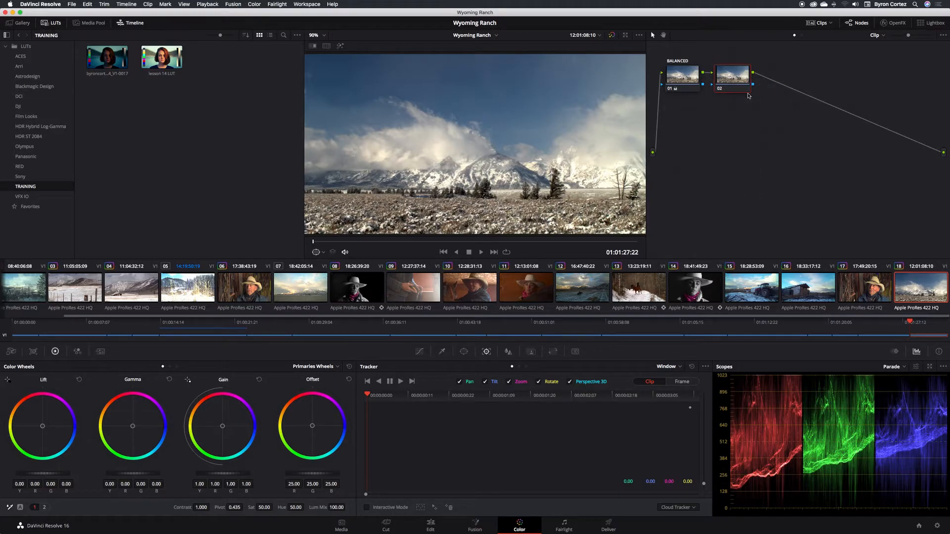
text(Saturation)
key(Return)
drag(258, 508, 201, 507)
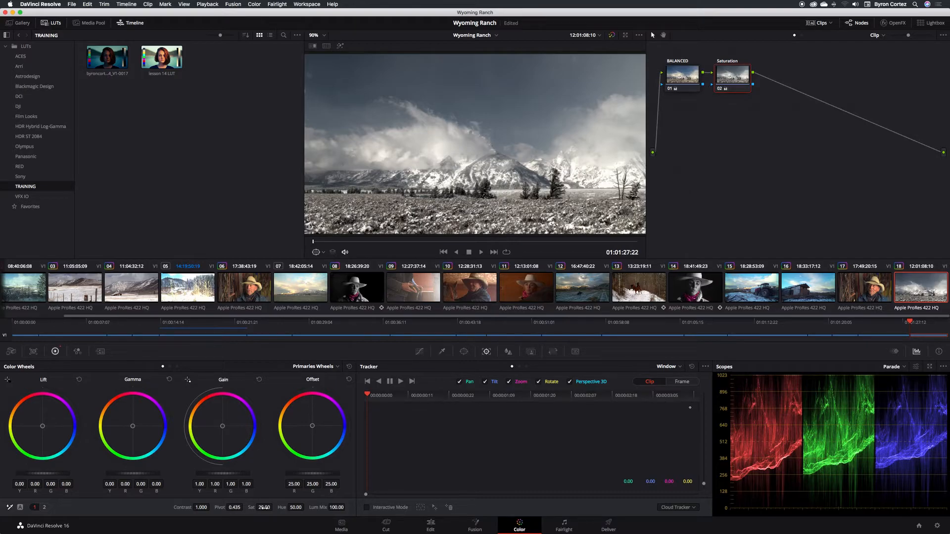
key(super+s)
- Add a serial node after the Saturation node and label it Contrast
right_click(738, 75)
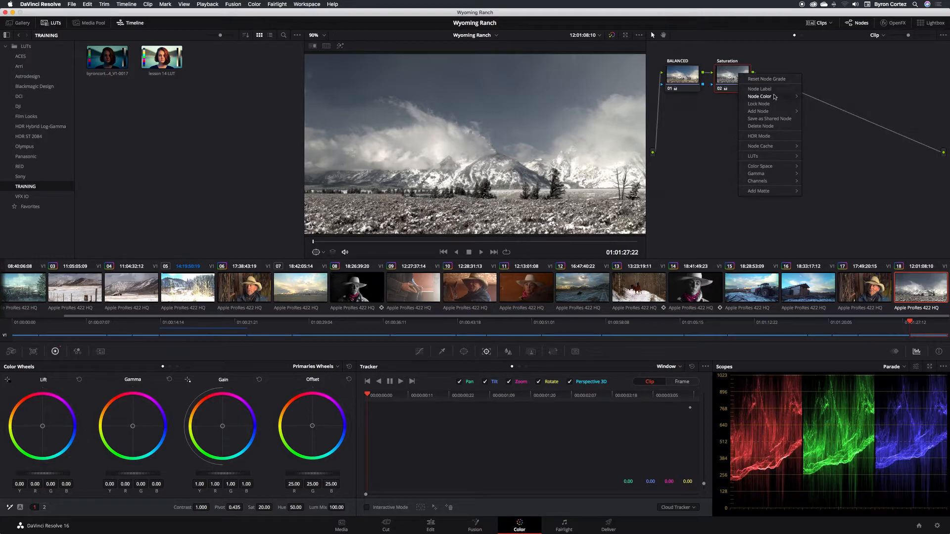
mouse_move(769, 111)
click(847, 115)
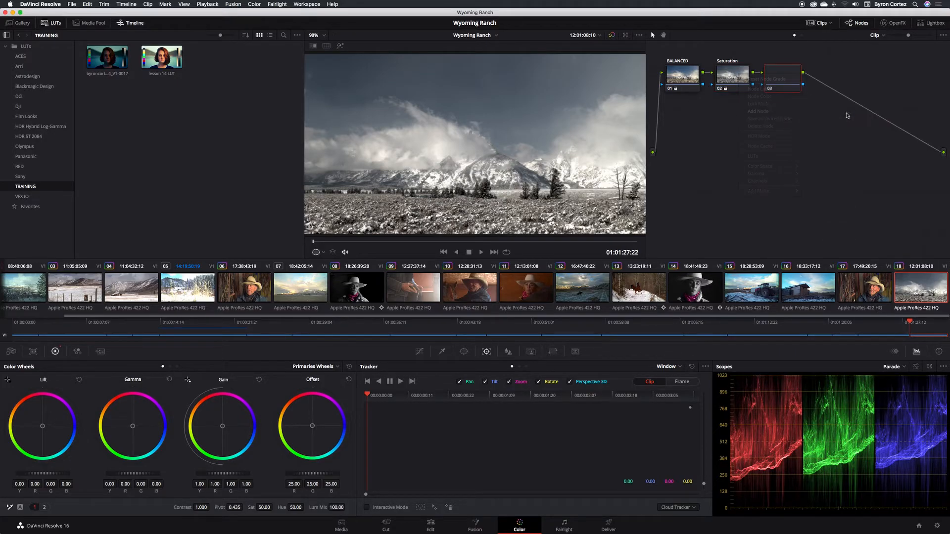
right_click(777, 75)
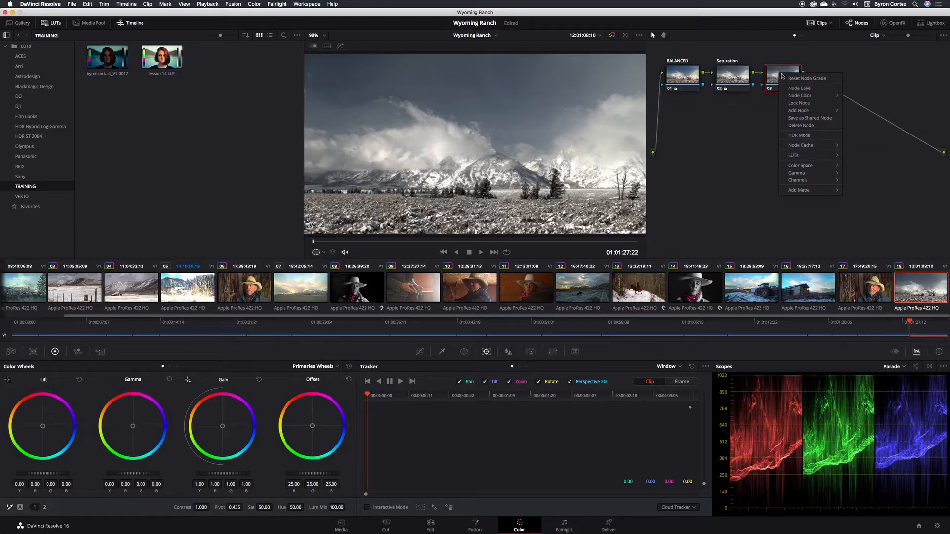
click(795, 90)
text(Contrast)
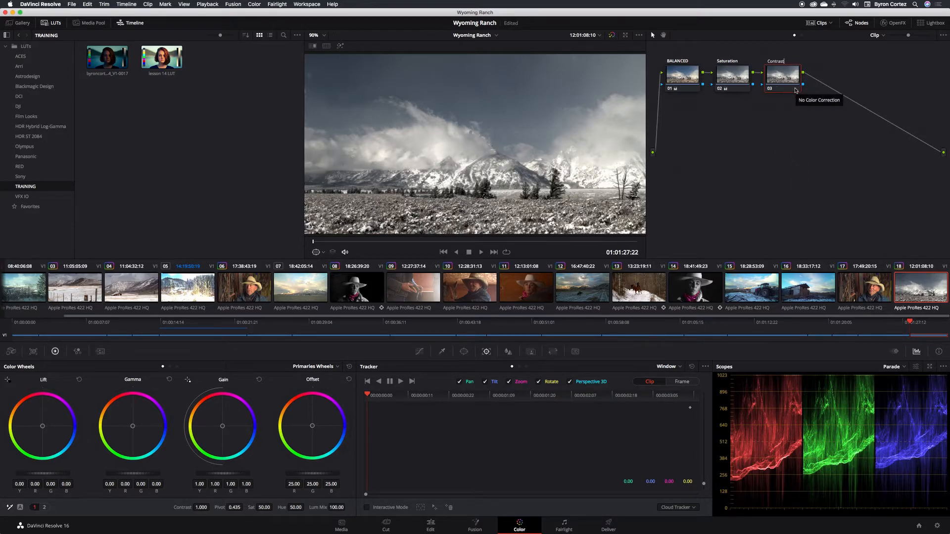
key(Return)
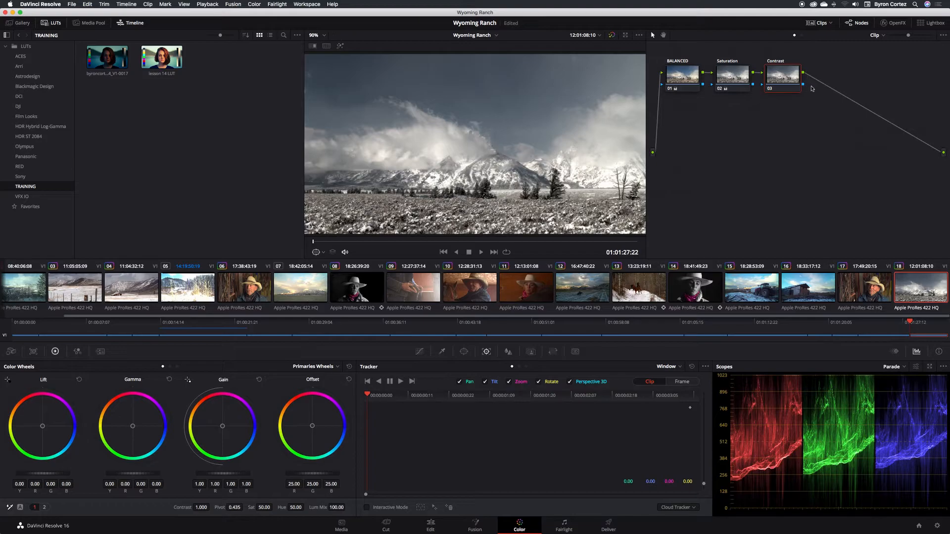
- Unlink the custom curve channels to edit luma only, and add a shadow and a highlight point to the Contrast node's curve
click(419, 353)
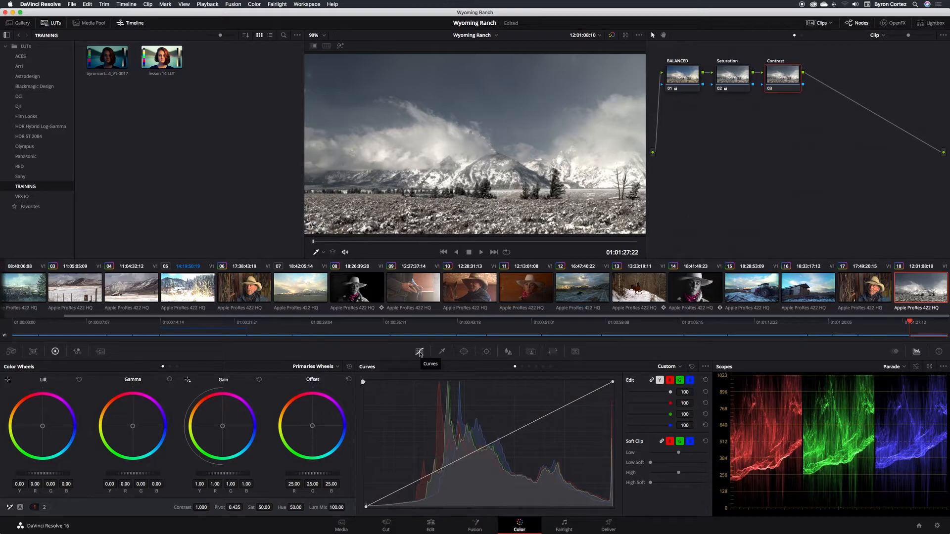
click(679, 367)
click(679, 367)
click(651, 381)
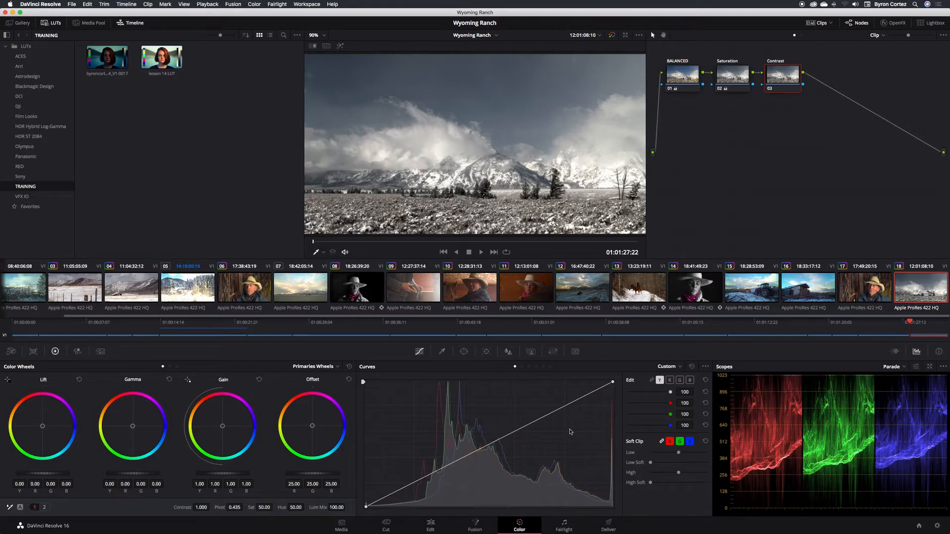
click(434, 474)
click(535, 423)
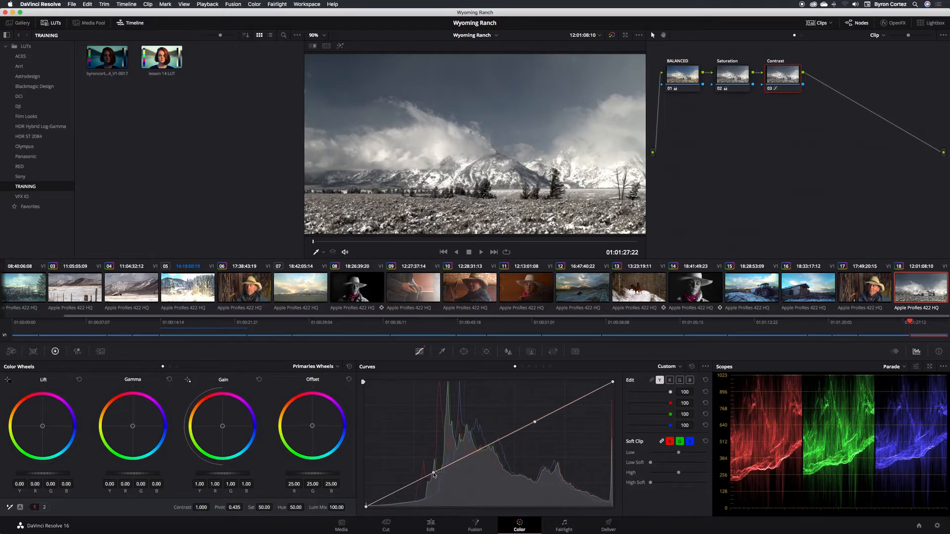
- Shape the Contrast node's luma curve into a gentle S by lowering the shadow point and raising the highlight point
drag(434, 474, 437, 481)
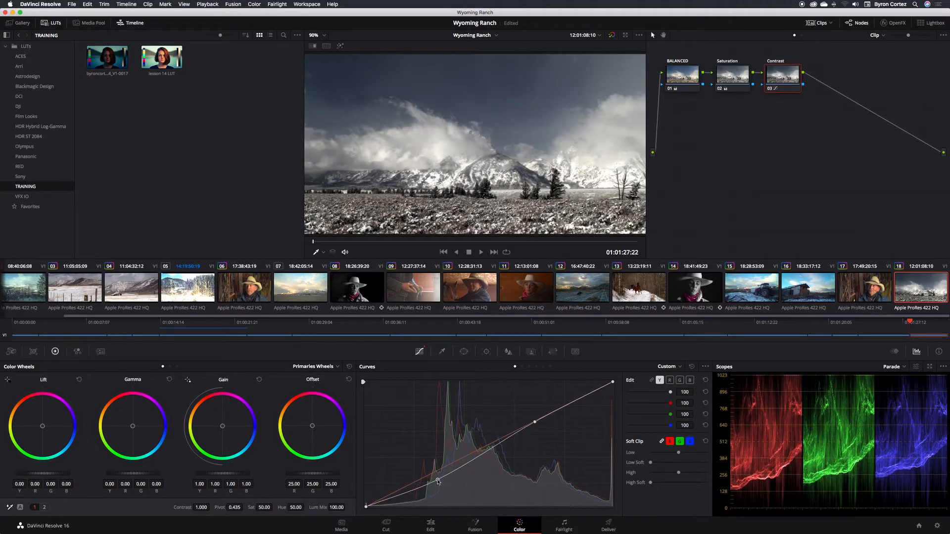
drag(437, 480, 439, 482)
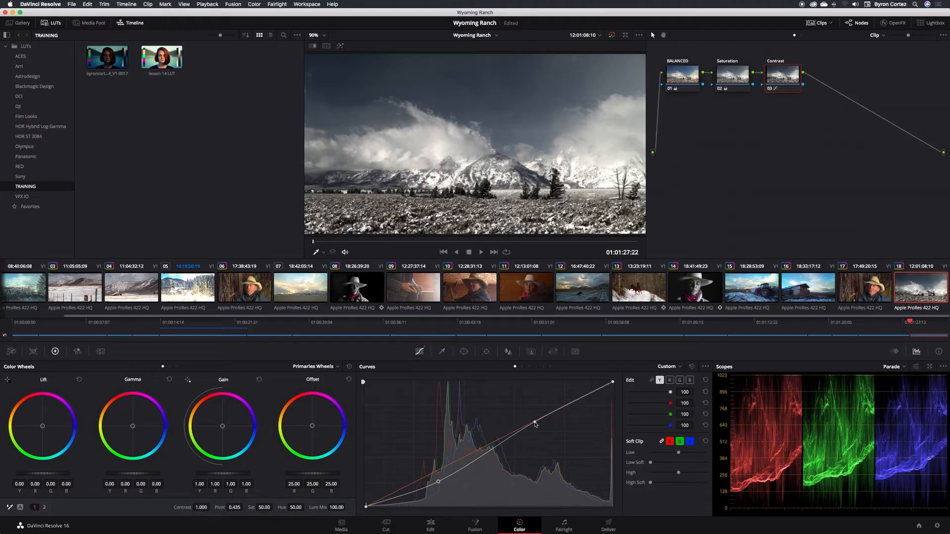
drag(534, 424, 533, 413)
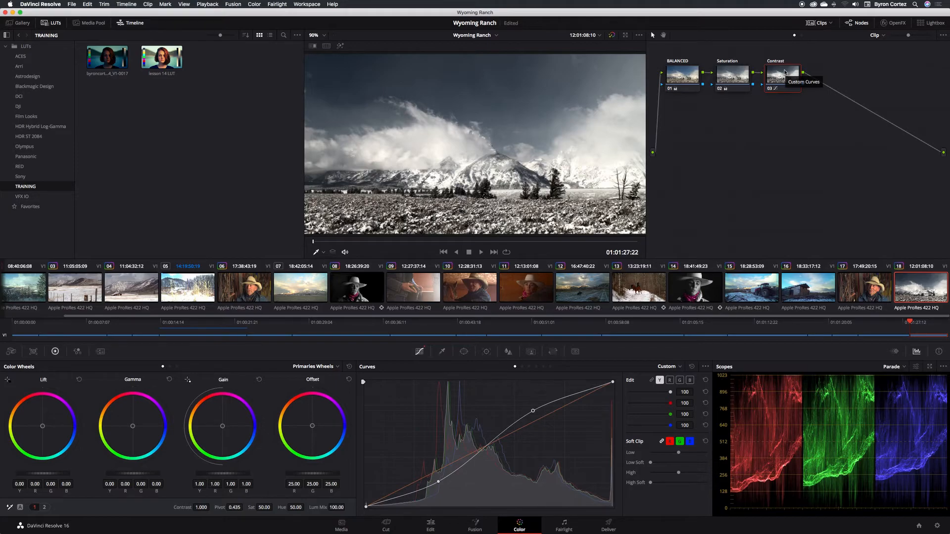
- Compare the image with and without the Contrast node, and with all of clip 18's grades bypassed and restored
key(ctrl+d)
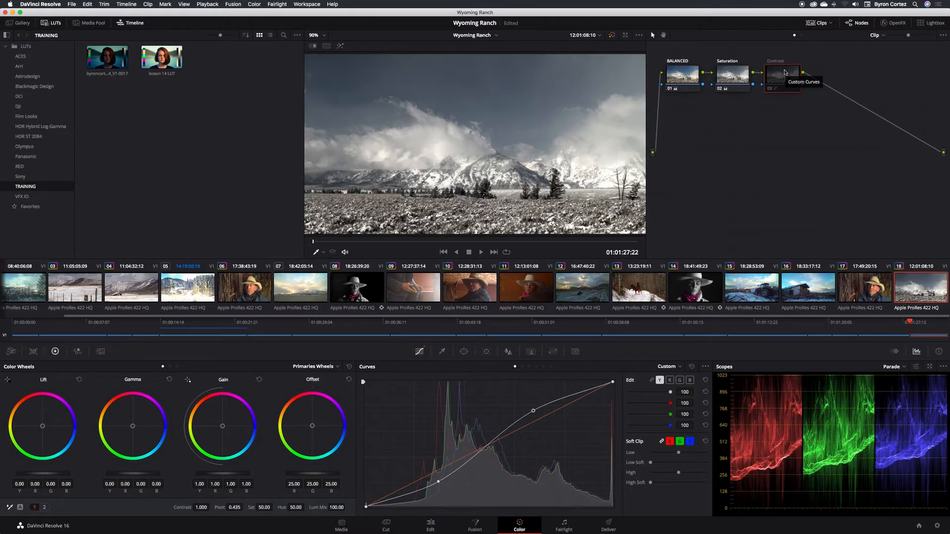
key(ctrl+d)
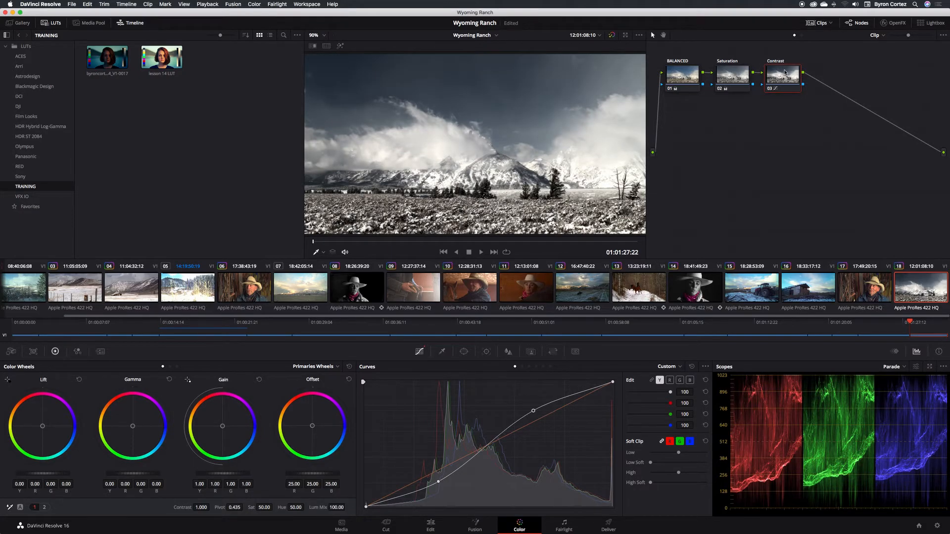
key(ctrl+d)
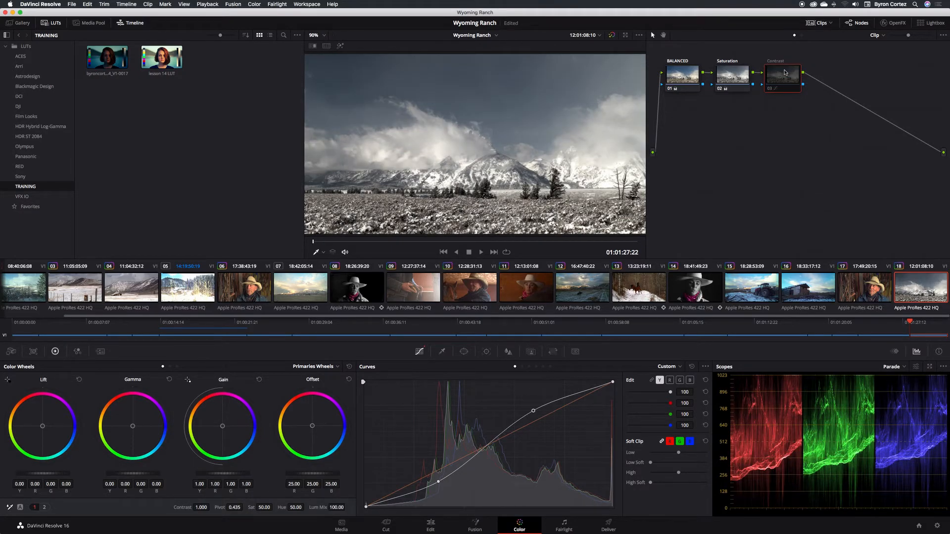
key(ctrl+d)
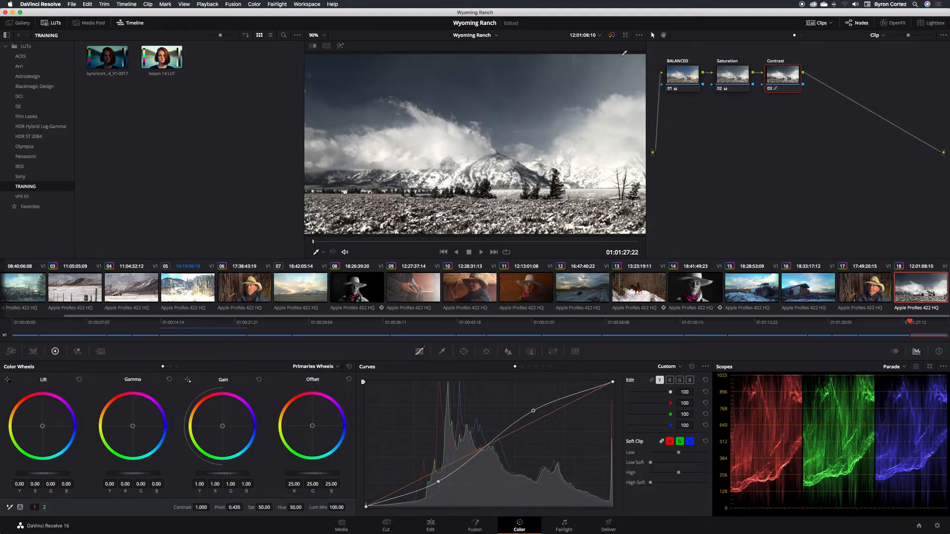
click(612, 36)
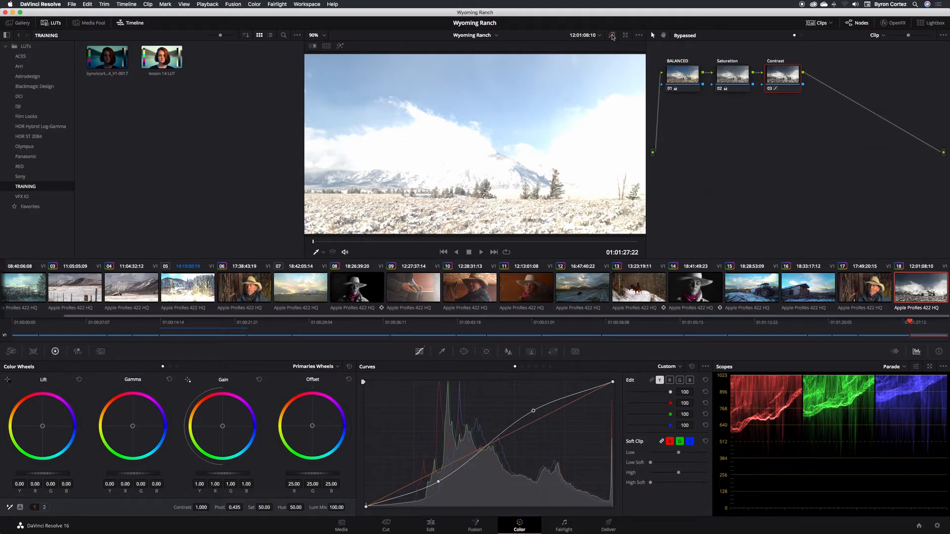
click(611, 36)
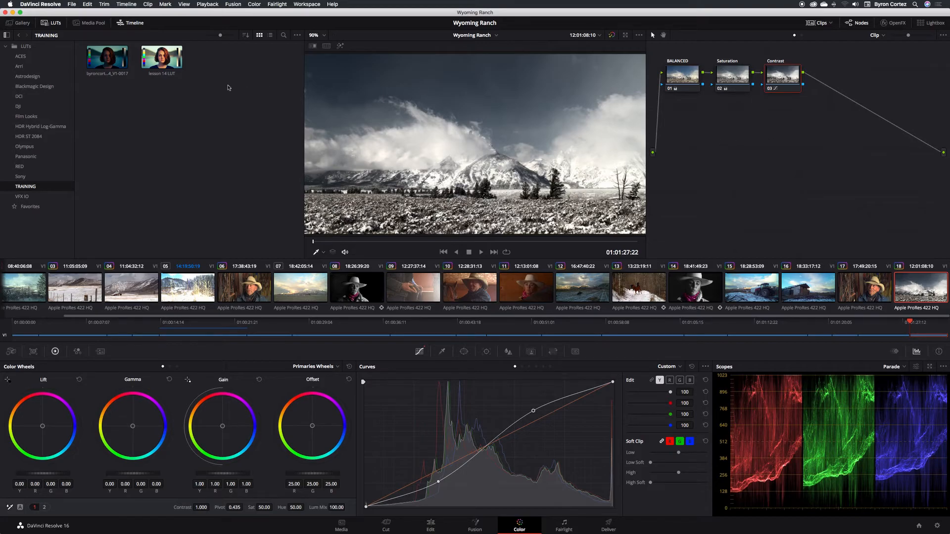
- Grab a still of clip 18's grade into the gallery and label it BleachBypass
click(23, 23)
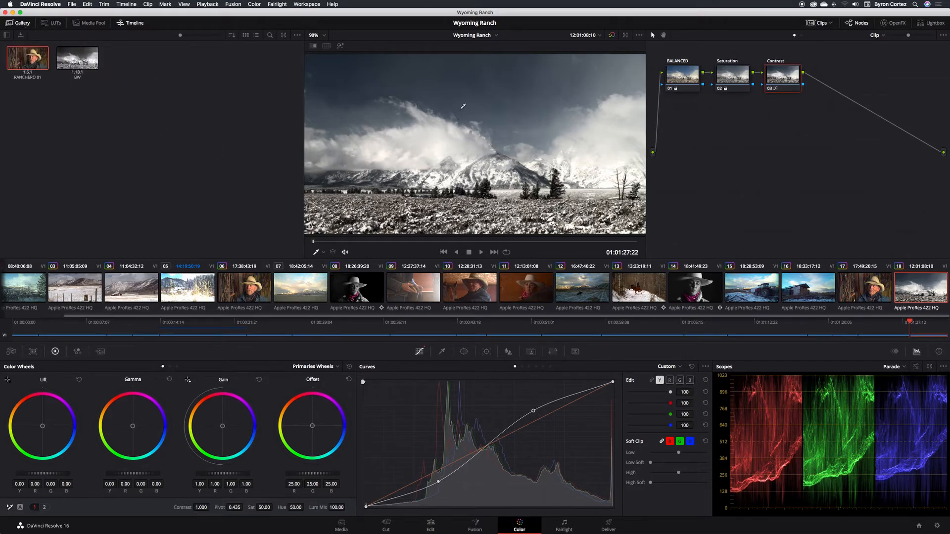
right_click(463, 106)
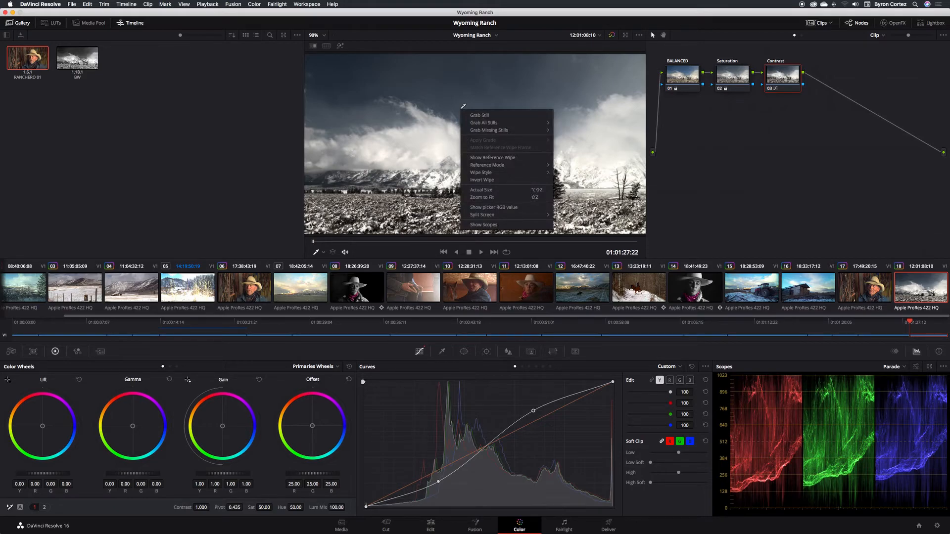
click(500, 118)
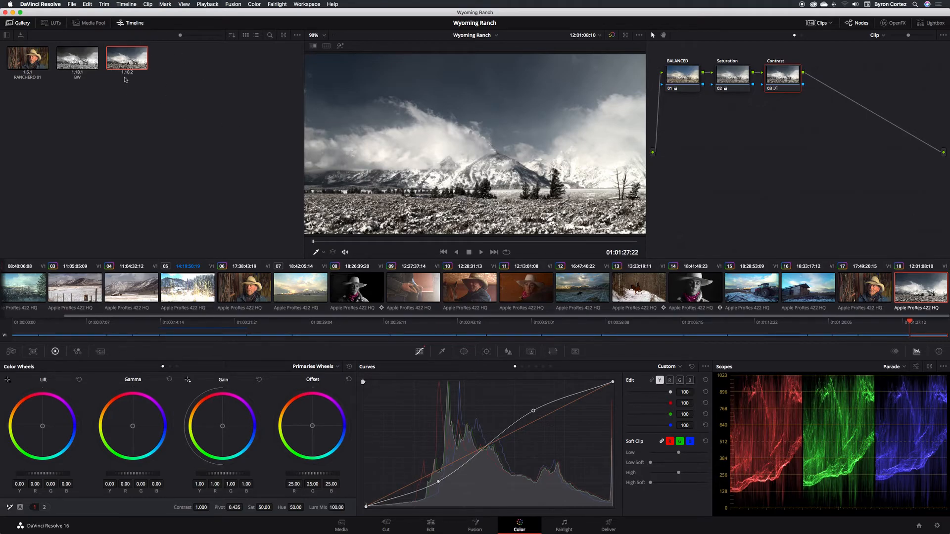
right_click(132, 60)
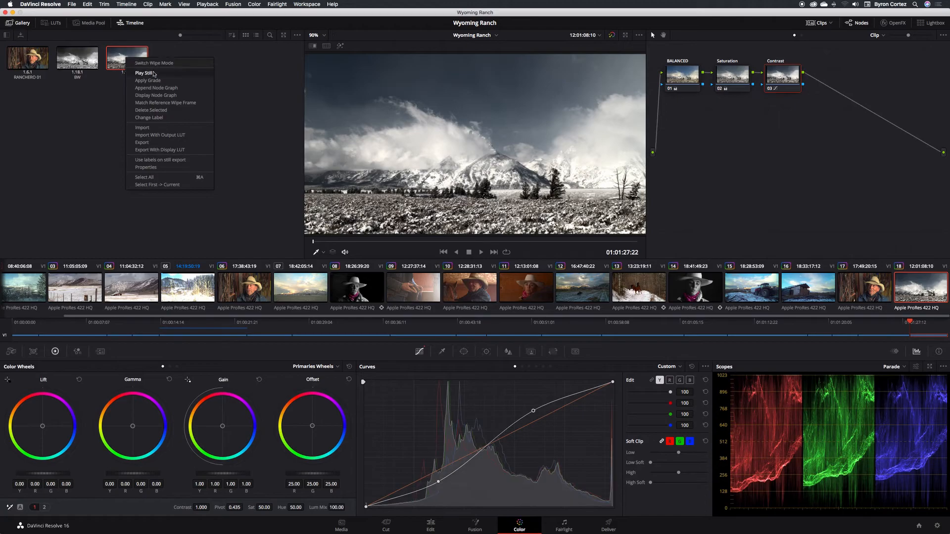
click(172, 118)
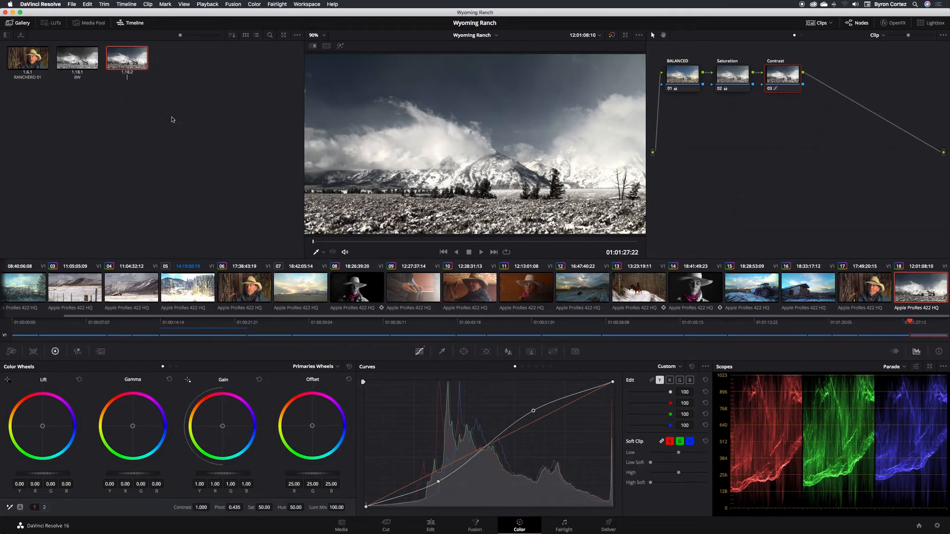
text(BleachBypass)
key(Return)
- Move the BleachBypass still from Stills 1 into the PowerGrade 1 album and open that album
click(7, 35)
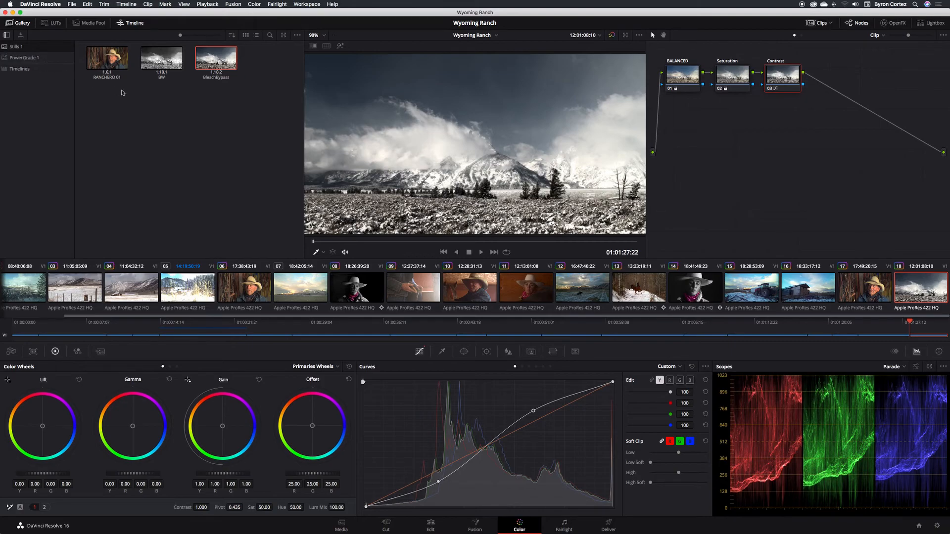
drag(216, 63, 37, 60)
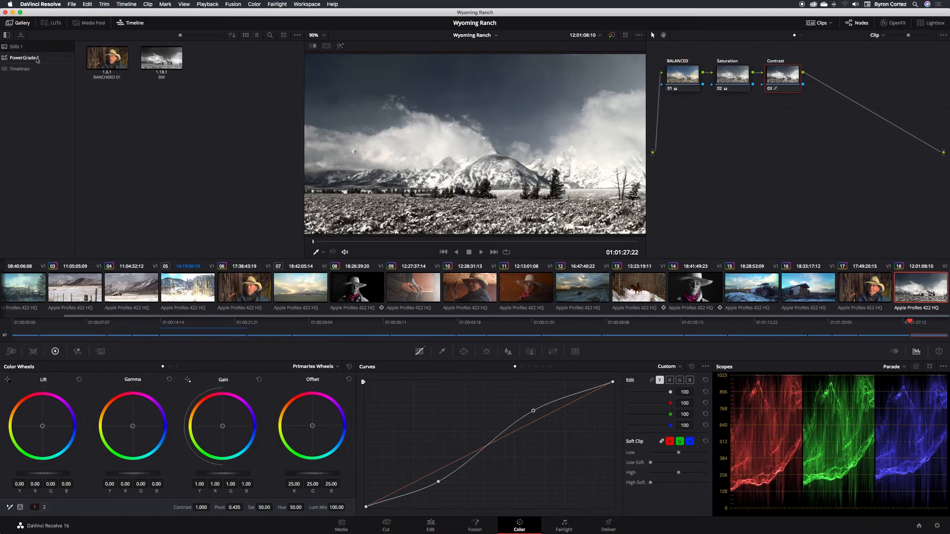
click(37, 60)
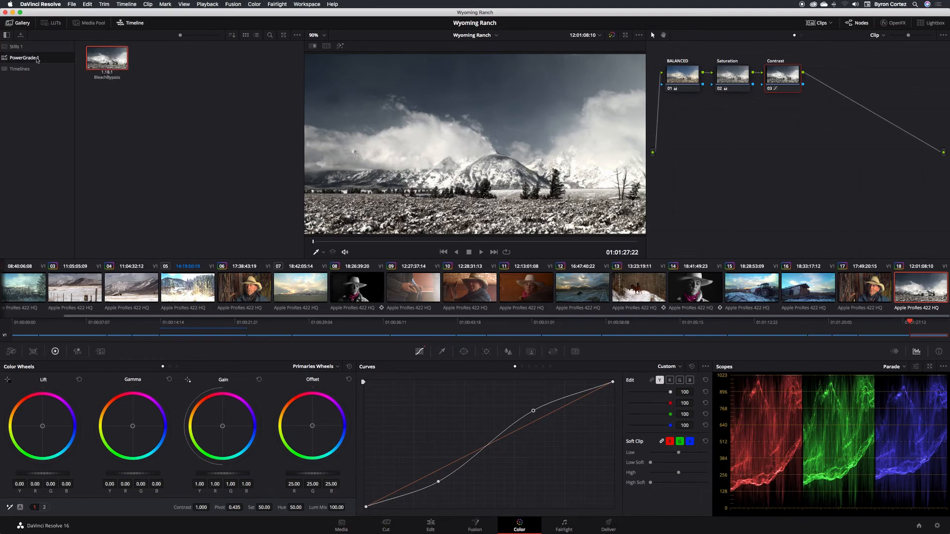